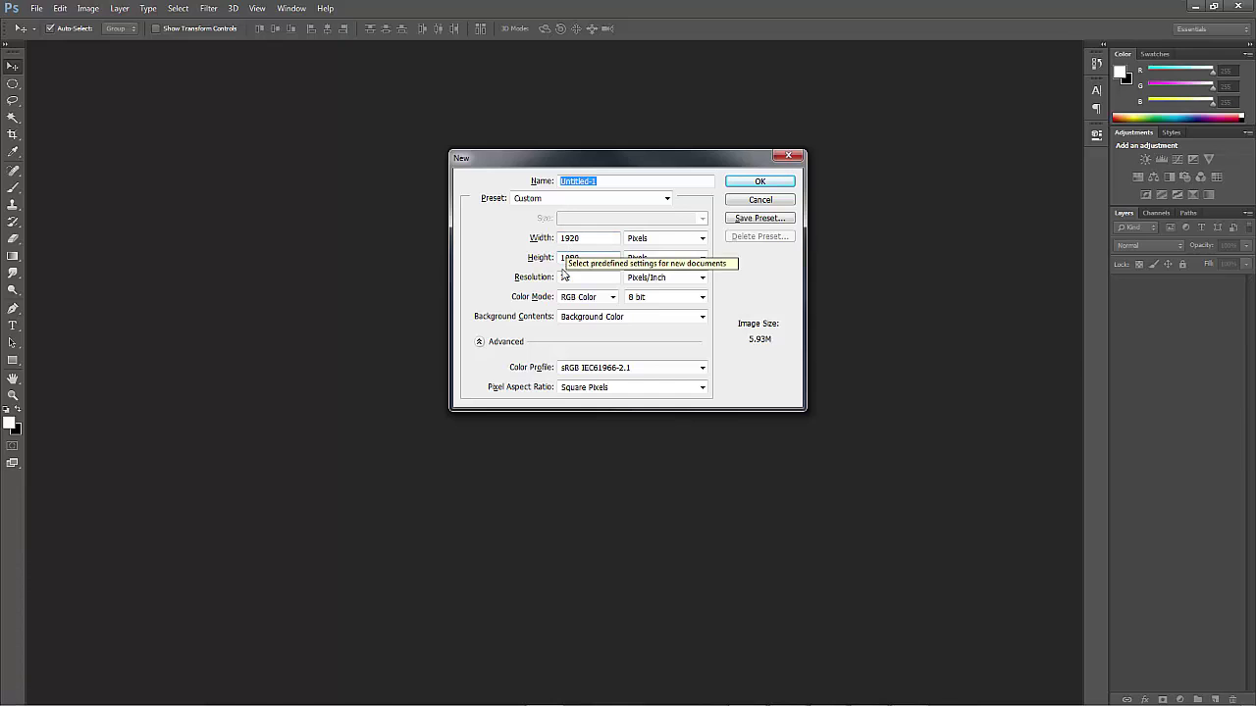
Create a 1920-pixel-wide document with a black background and add the white text "Asif Designs" in 150 pt trashco
{"action": "left_click", "coordinate": [751, 183]}
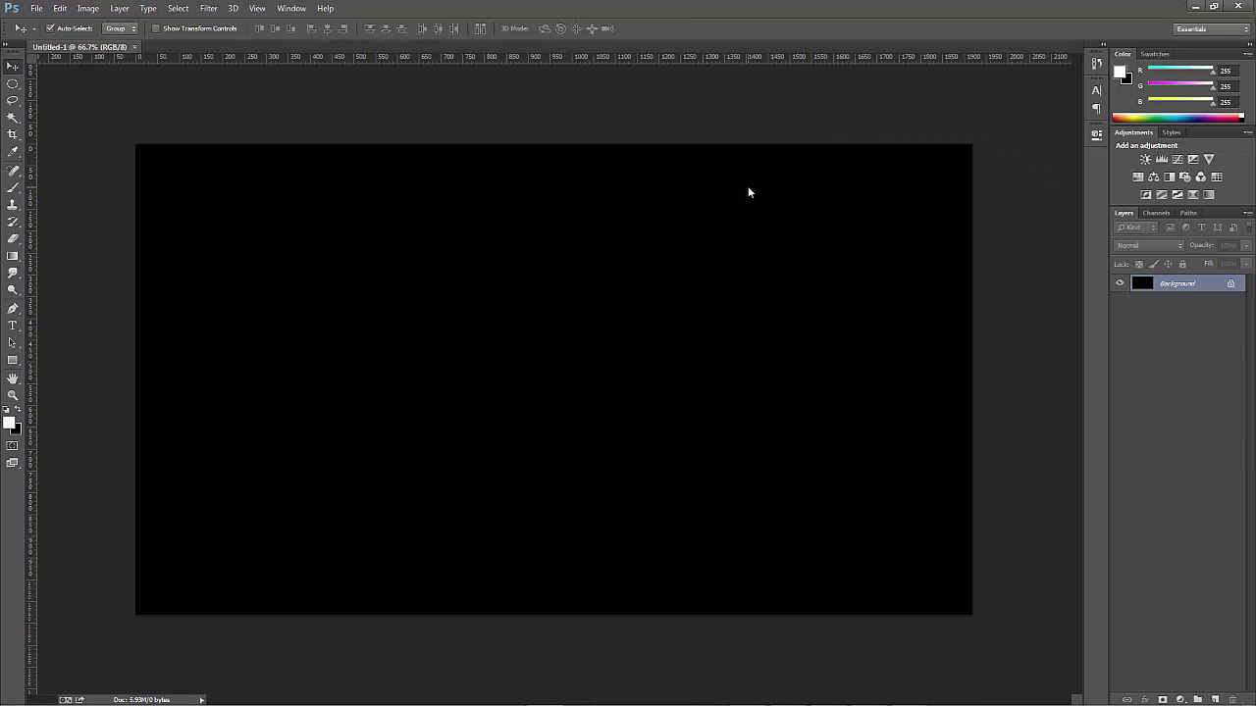
{"action": "left_click", "coordinate": [16, 329]}
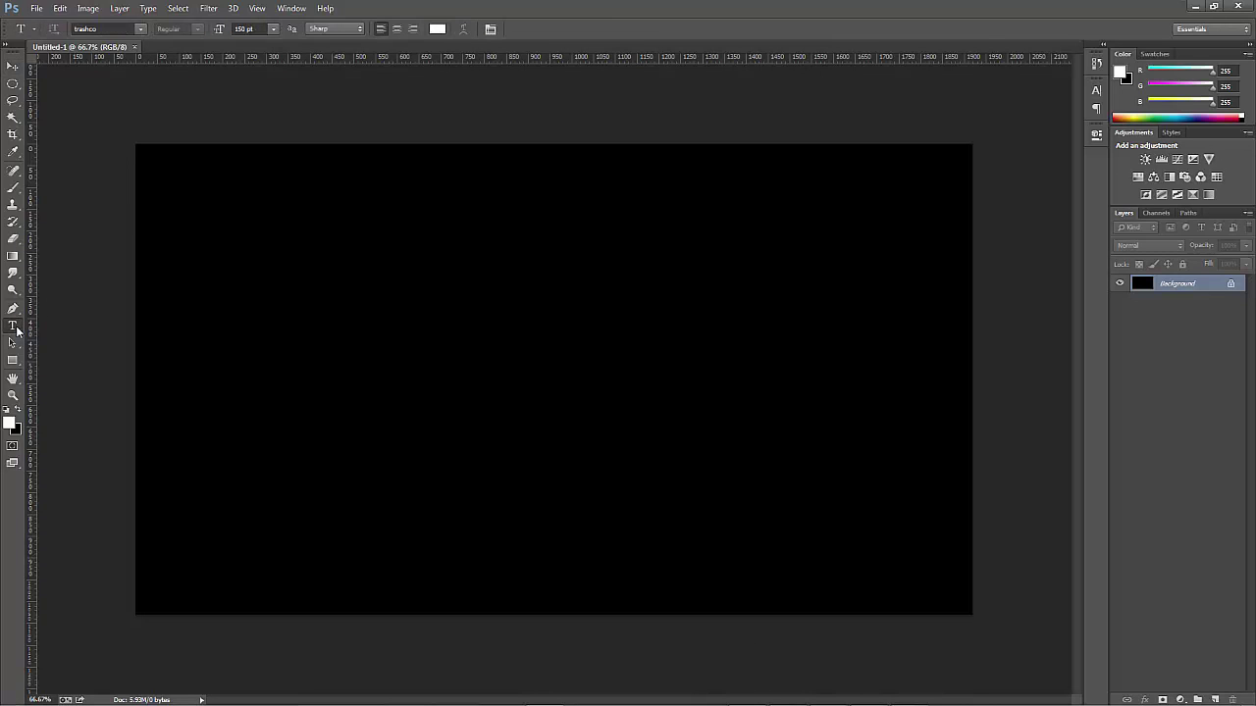
{"action": "left_click", "coordinate": [430, 349]}
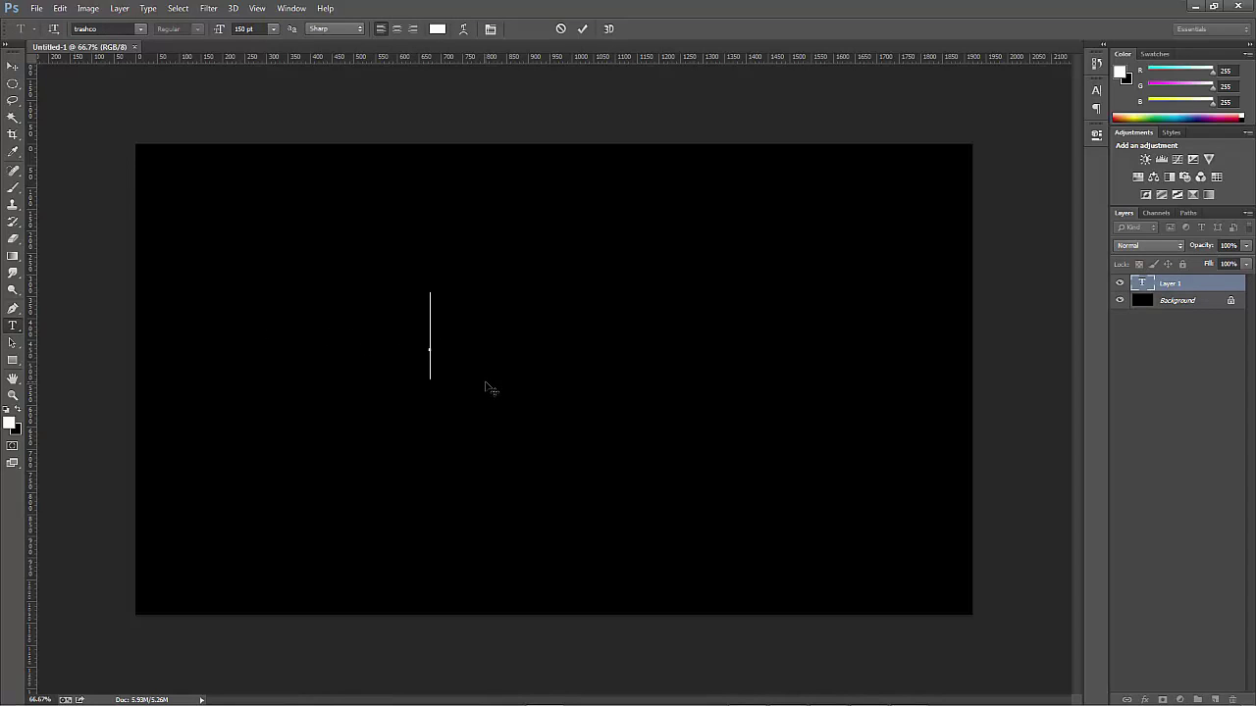
{"action": "type", "text": "ASIF"}
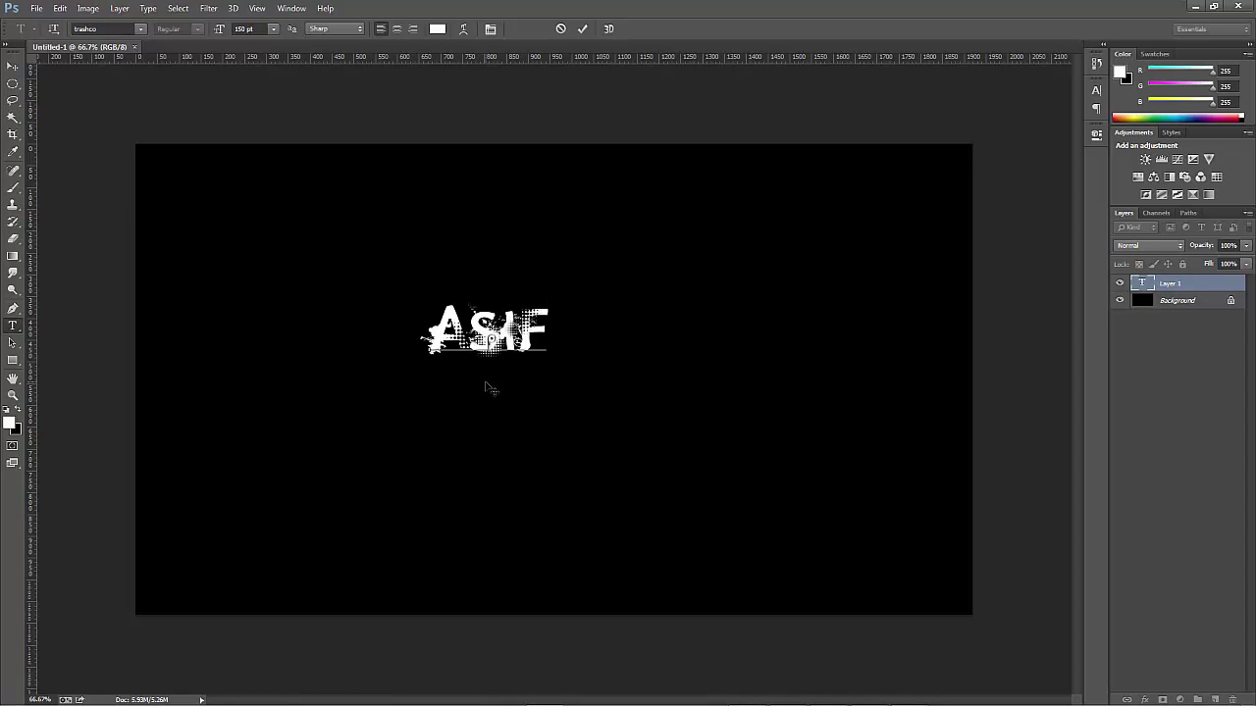
{"action": "type", "text": " DES"}
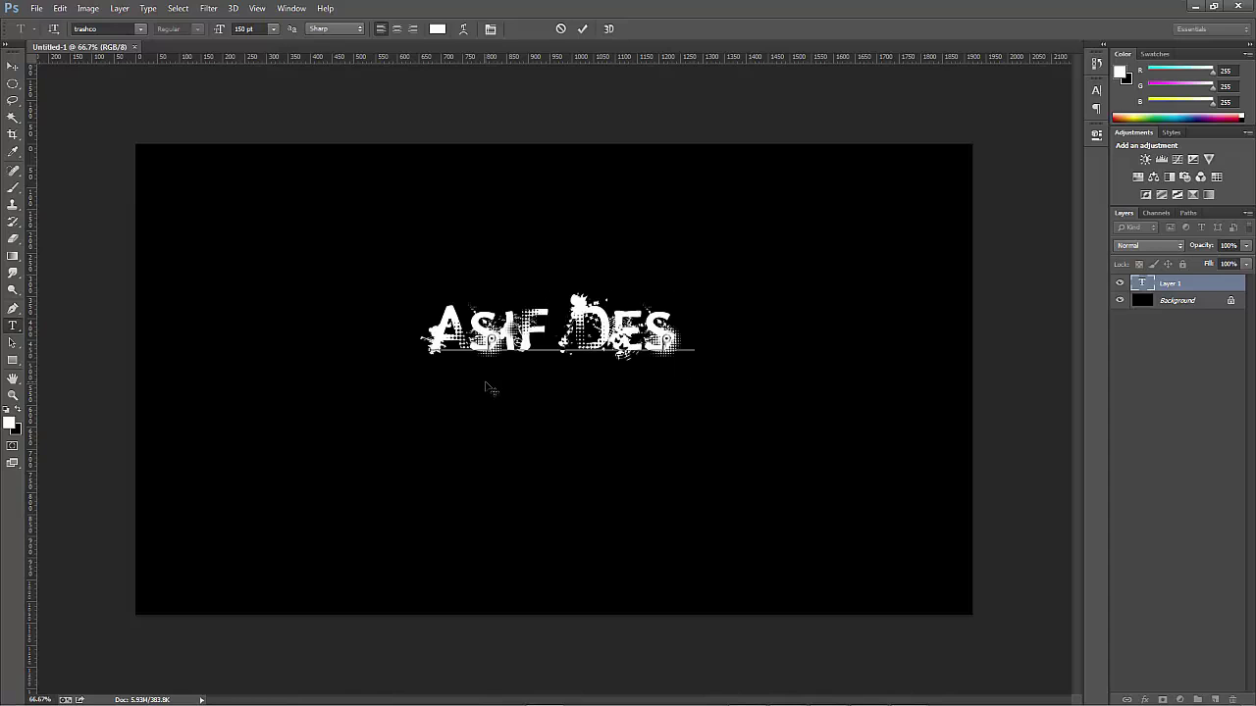
{"action": "type", "text": "IG"}
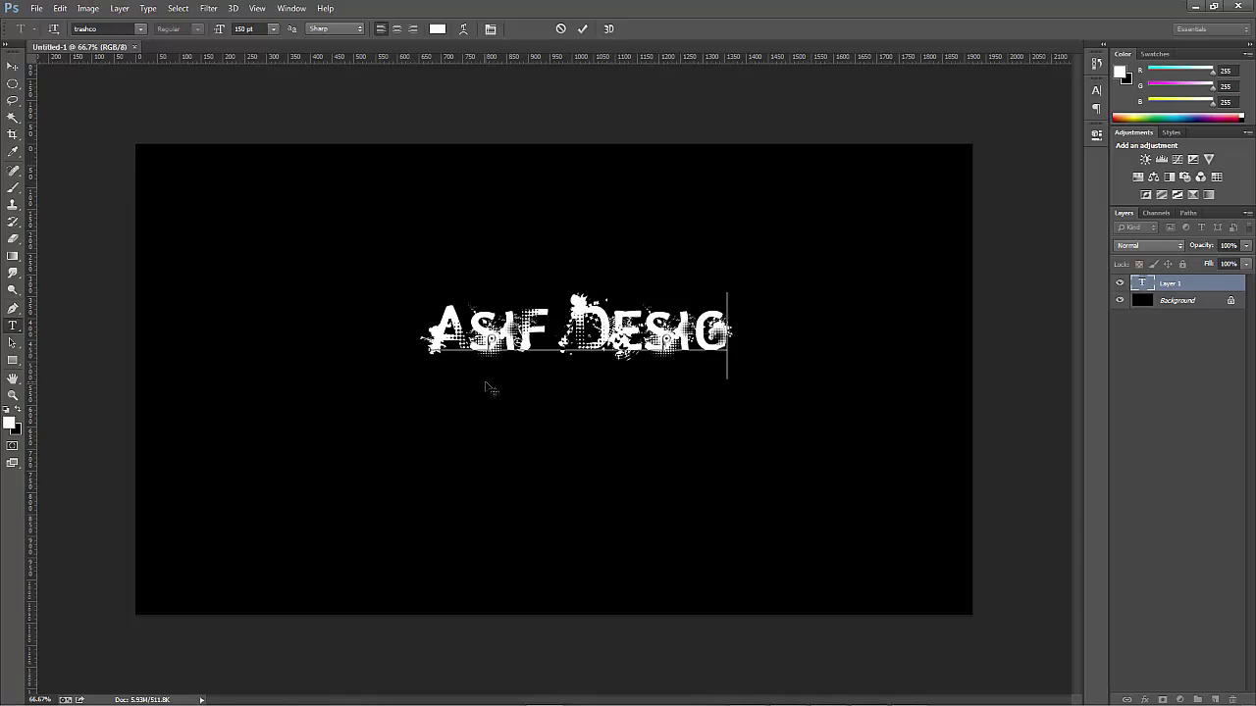
{"action": "type", "text": "N"}
{"action": "key", "text": "BackSpace"}
{"action": "type", "text": "NS"}
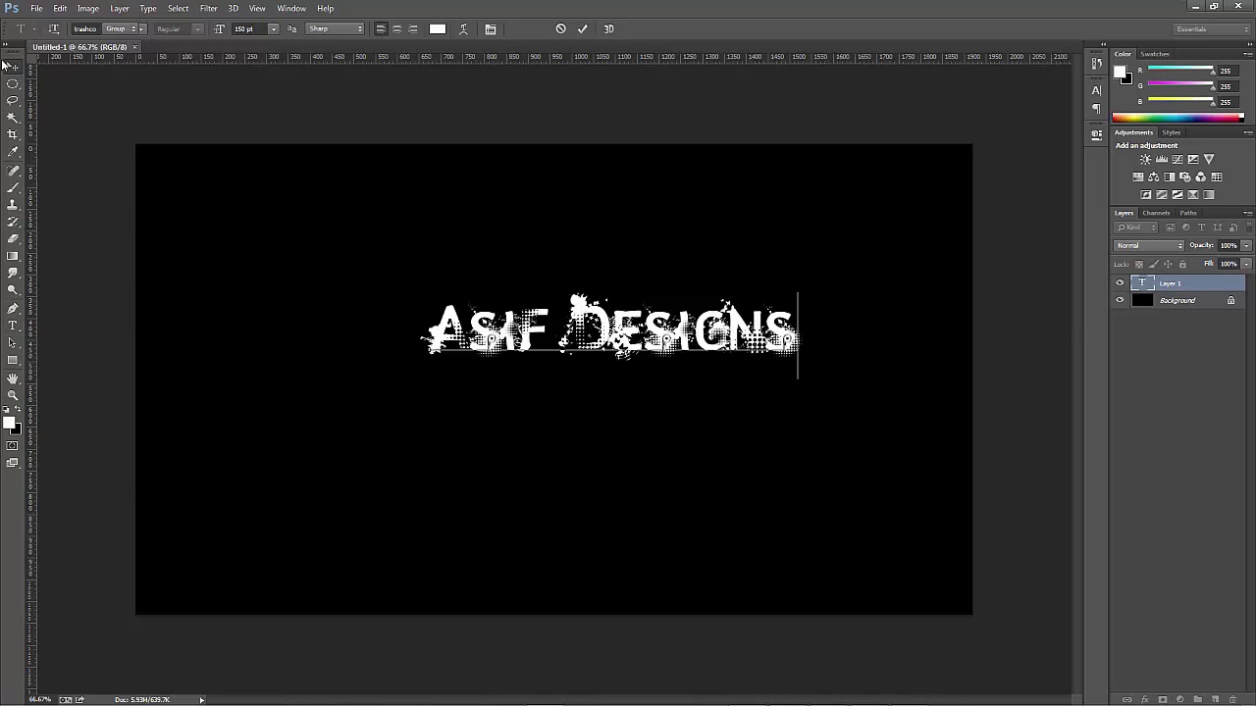
Scale the text proportionally to about 156% and centre it roughly on the canvas
{"action": "left_click", "coordinate": [12, 65]}
{"action": "left_click_drag", "start_coordinate": [677, 329], "coordinate": [618, 351]}
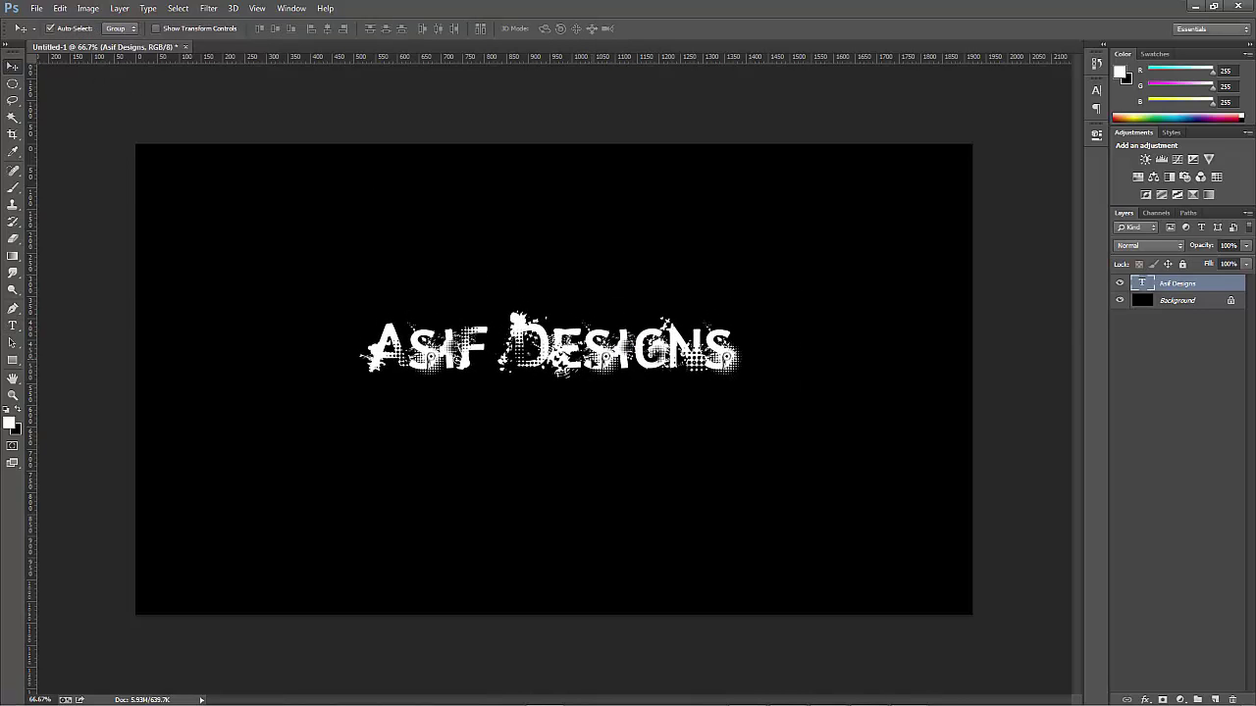
{"action": "key", "text": "ctrl+t"}
{"action": "left_click_drag", "start_coordinate": [743, 398], "coordinate": [830, 472]}
{"action": "left_click_drag", "start_coordinate": [255, 287], "coordinate": [359, 312]}
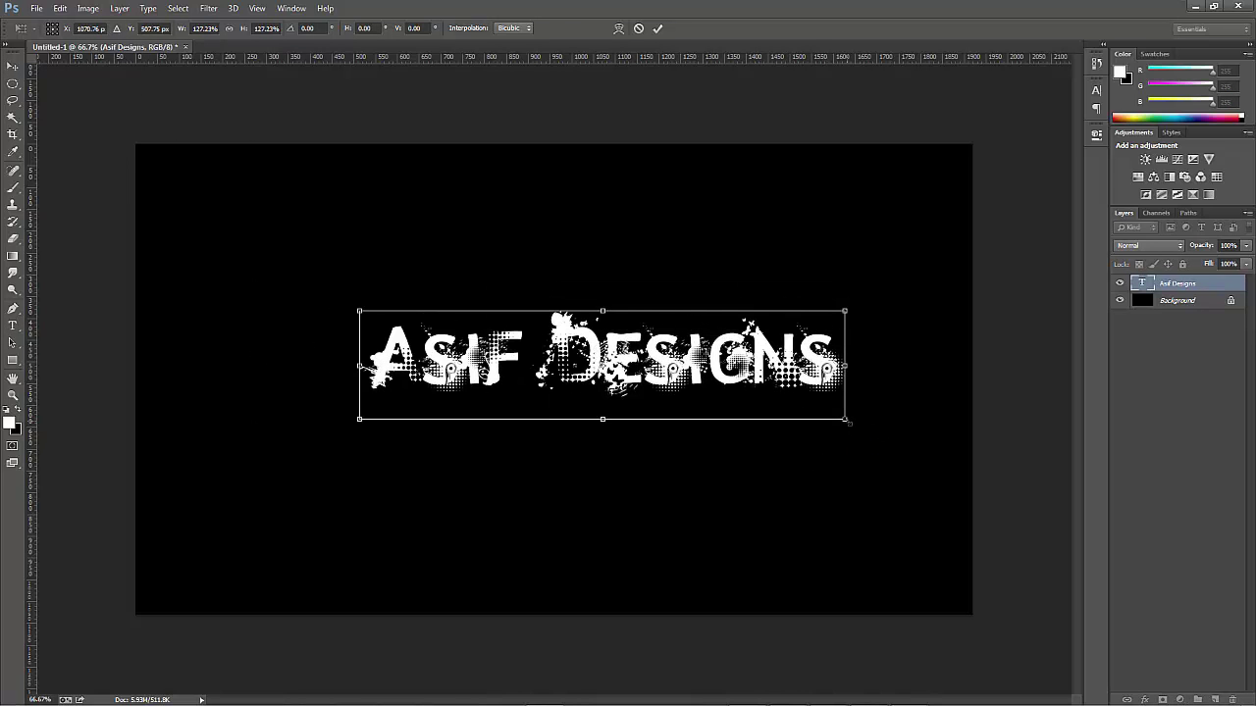
{"action": "left_click_drag", "start_coordinate": [848, 421], "coordinate": [899, 433]}
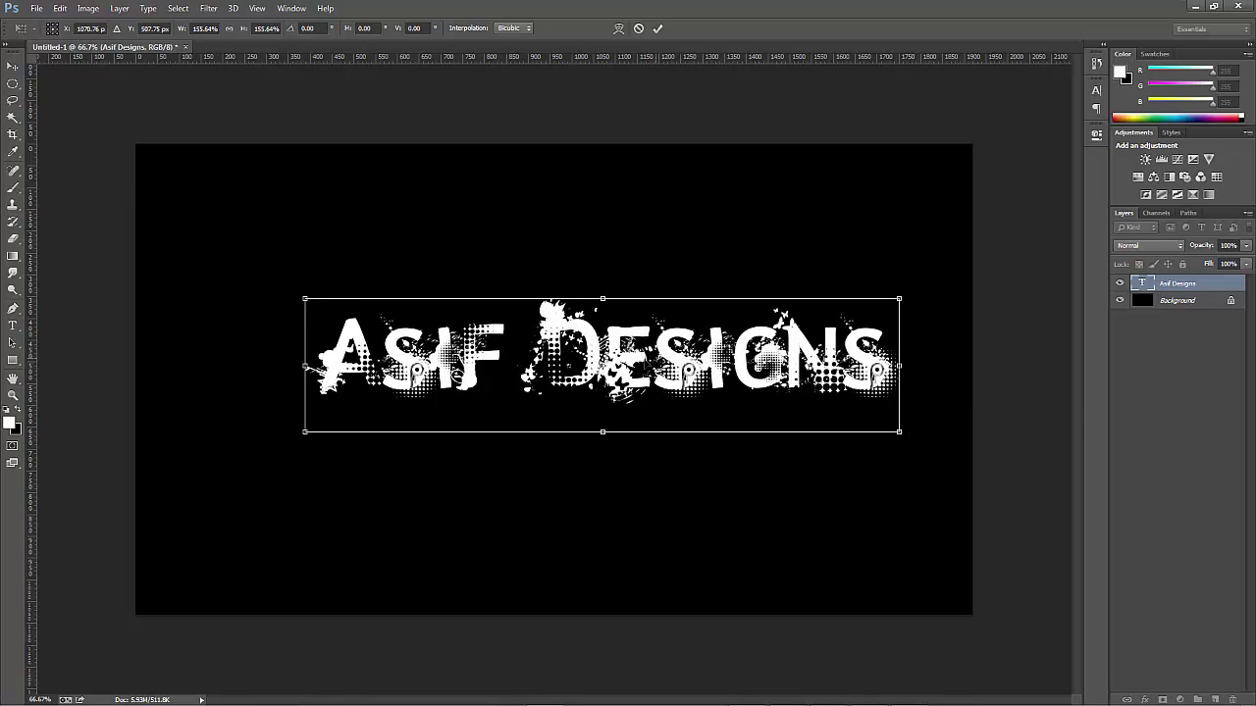
{"action": "left_click_drag", "start_coordinate": [686, 343], "coordinate": [652, 341]}
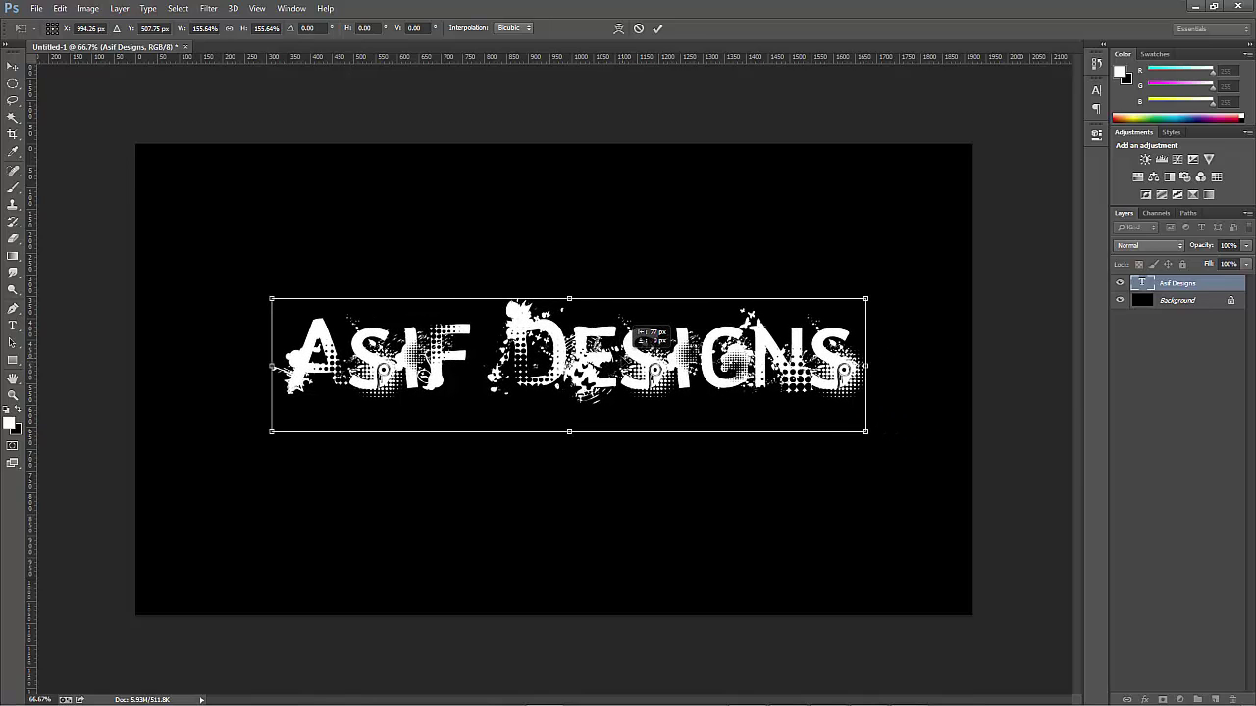
{"action": "left_click", "coordinate": [658, 28]}
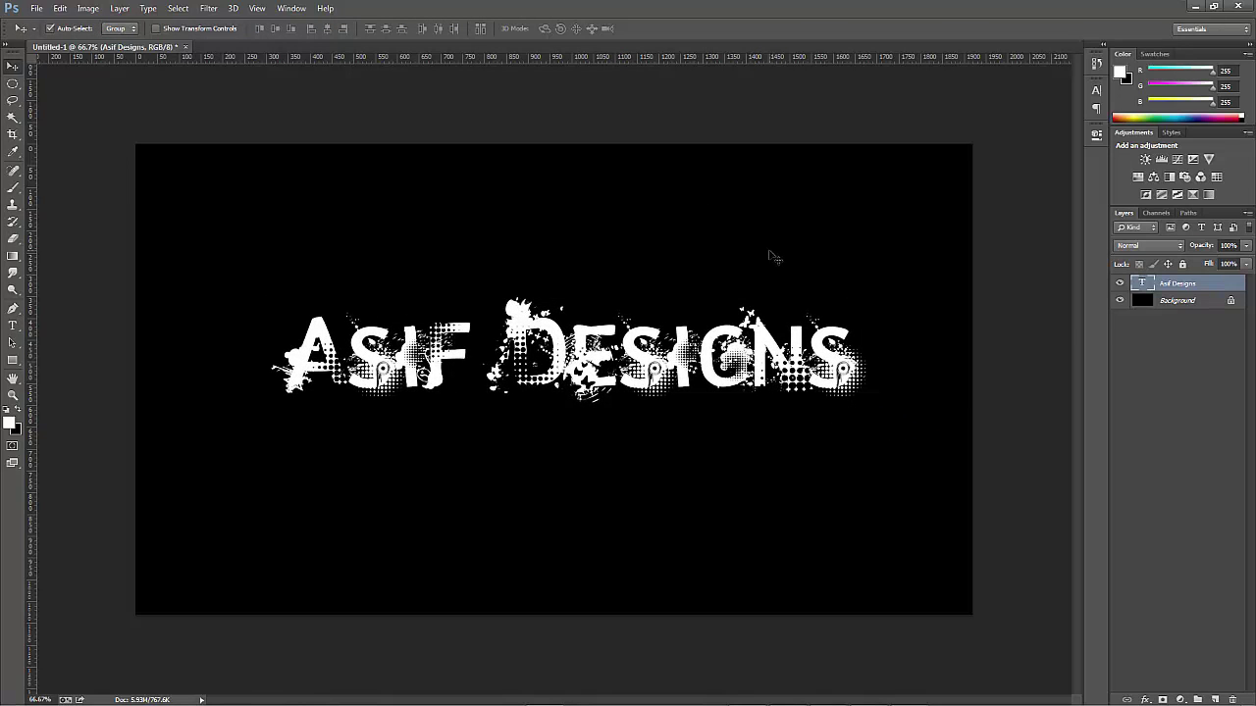
Examine the text layer's font in its character settings
{"action": "left_click", "coordinate": [1096, 90]}
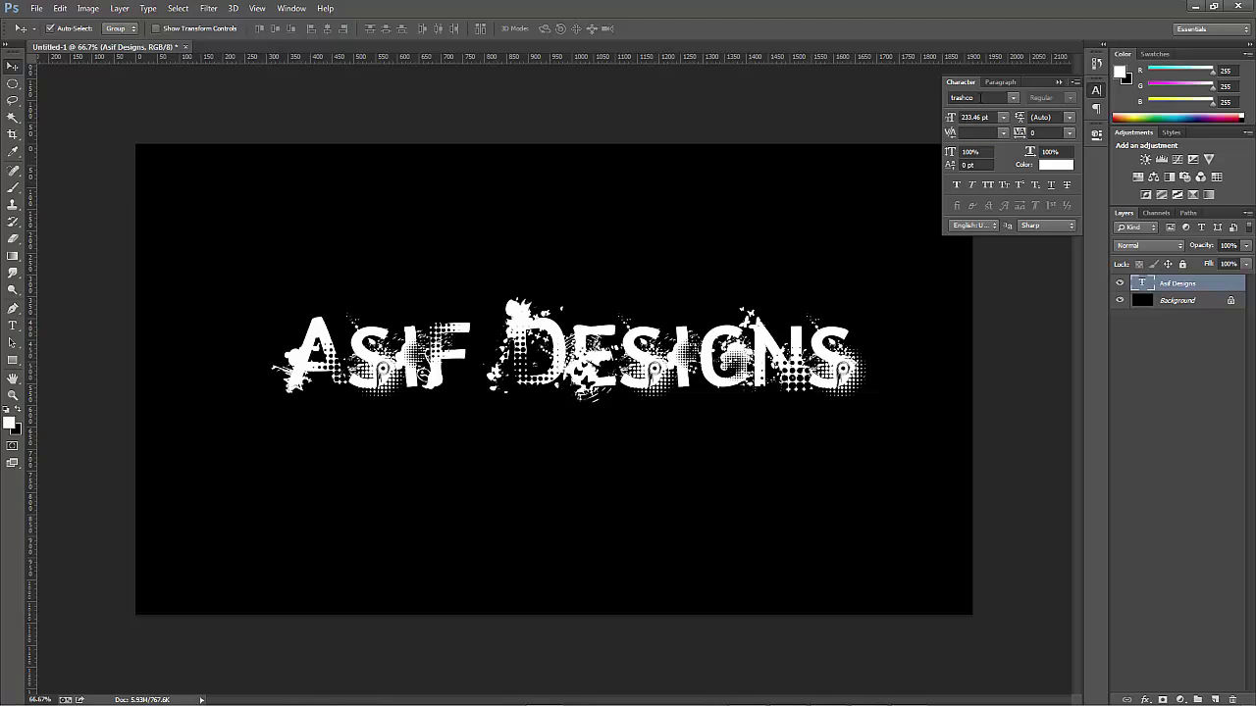
{"action": "left_click", "coordinate": [967, 97]}
{"action": "left_click", "coordinate": [827, 368]}
Open the Gradient tool's gradient for editing and set its starting colour stop to light blue 3dcdf7
{"action": "left_click", "coordinate": [18, 259]}
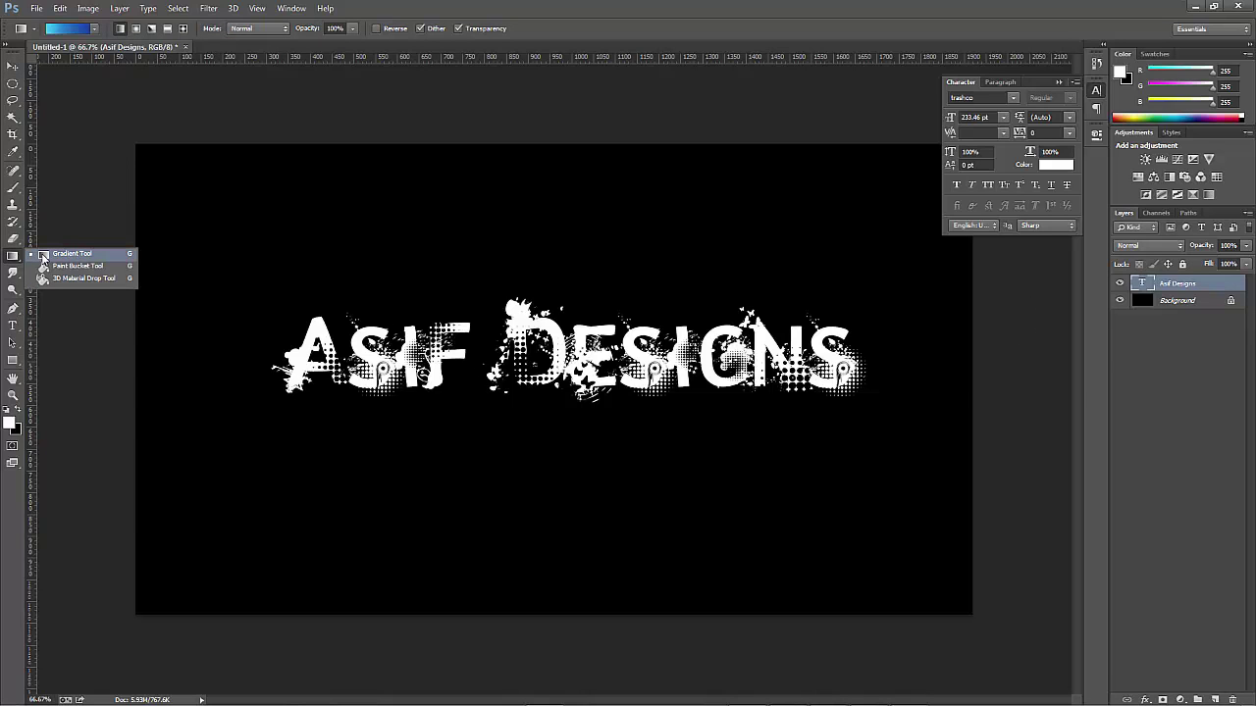
{"action": "left_click", "coordinate": [43, 256]}
{"action": "left_click", "coordinate": [66, 29]}
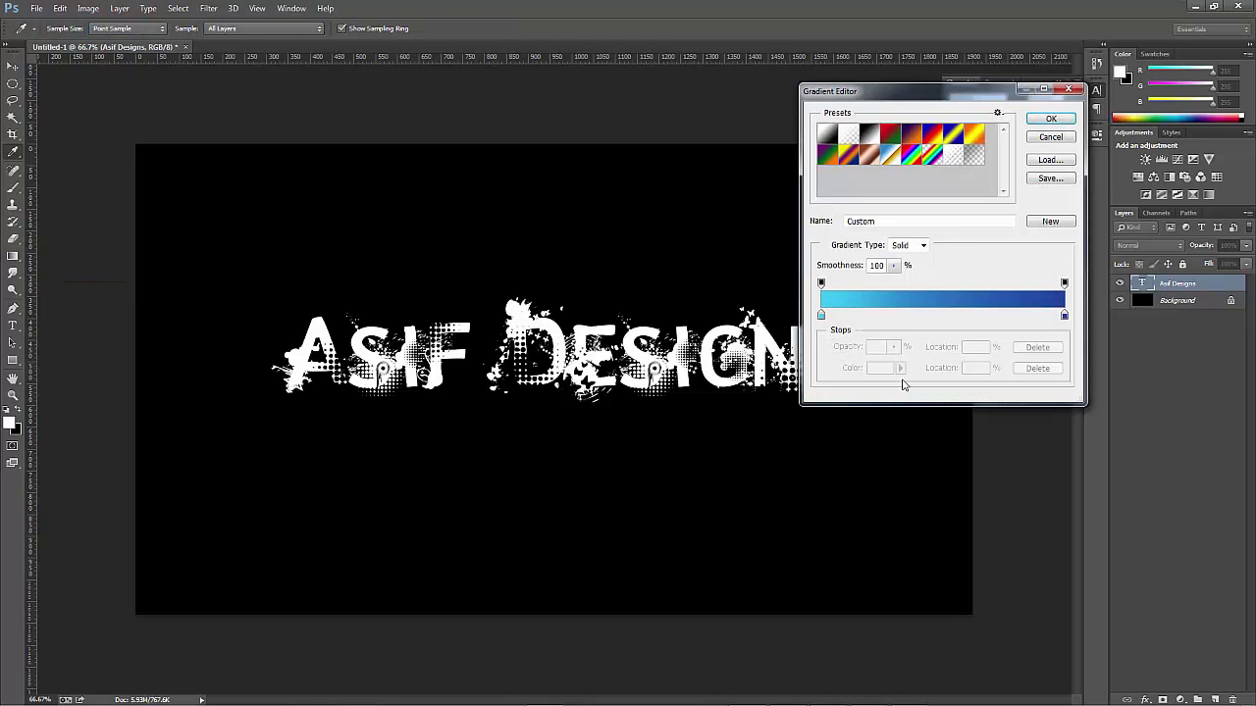
{"action": "left_click", "coordinate": [821, 315]}
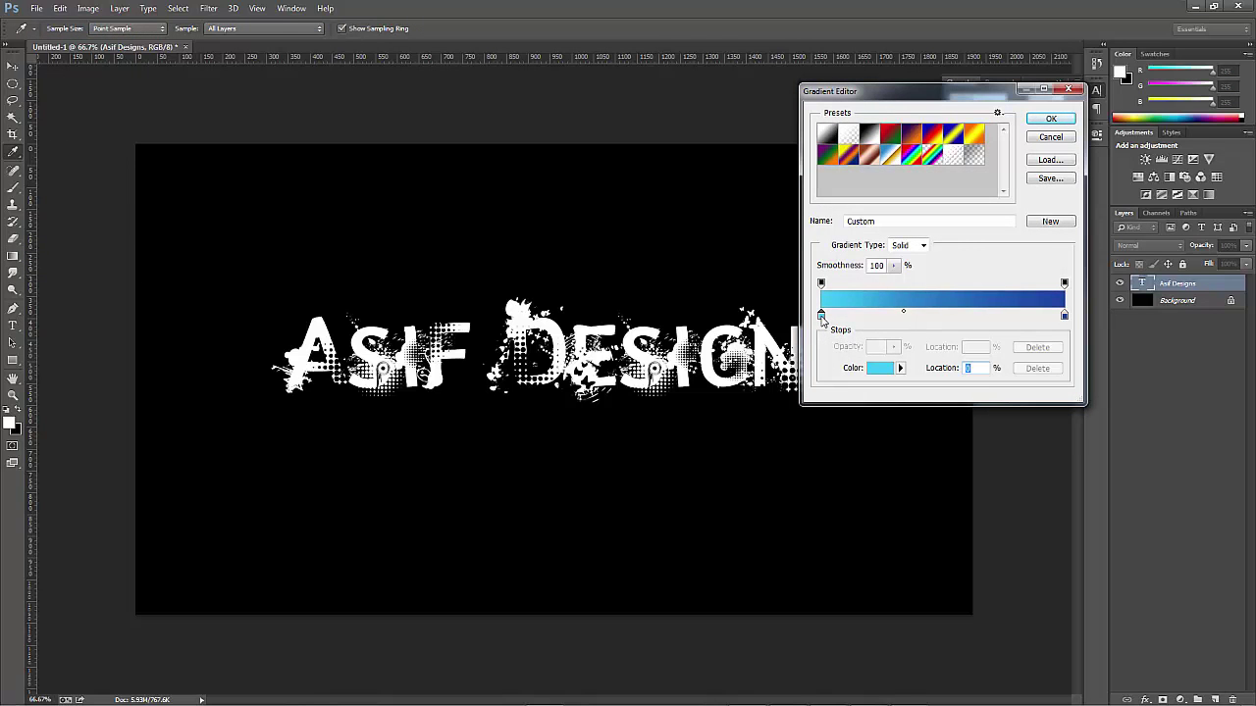
{"action": "double_click", "coordinate": [821, 315]}
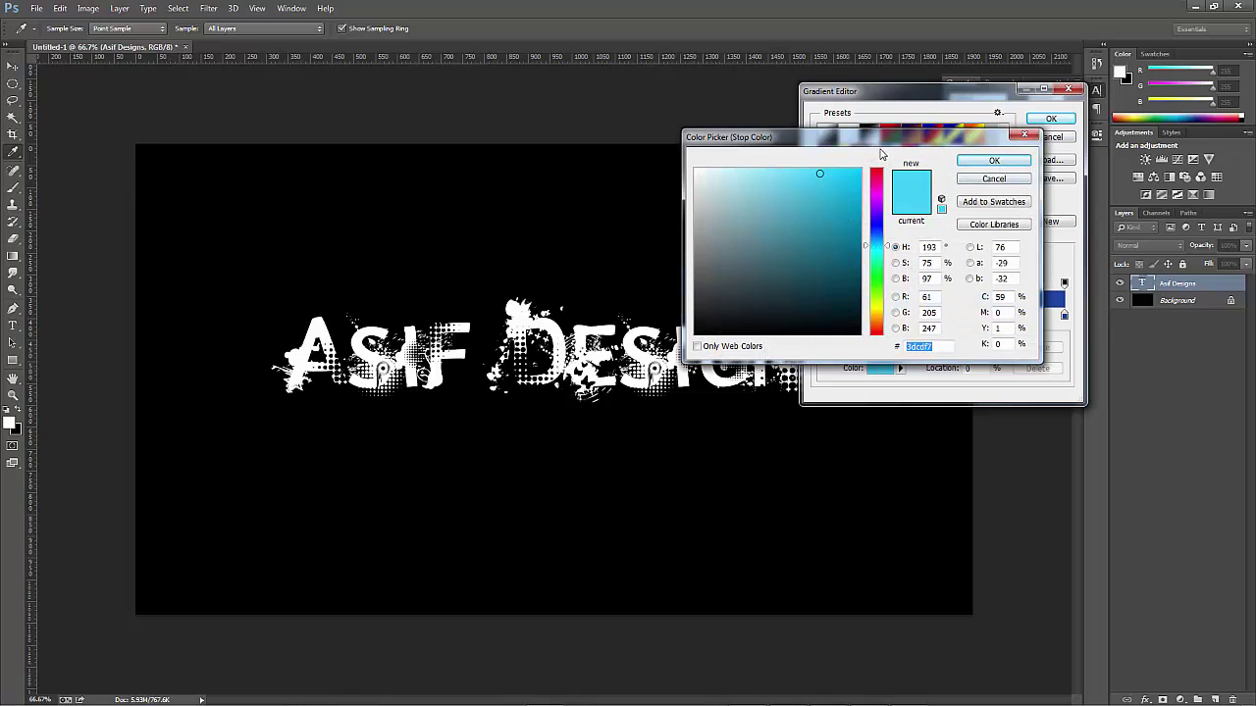
{"action": "left_click_drag", "start_coordinate": [885, 140], "coordinate": [647, 118]}
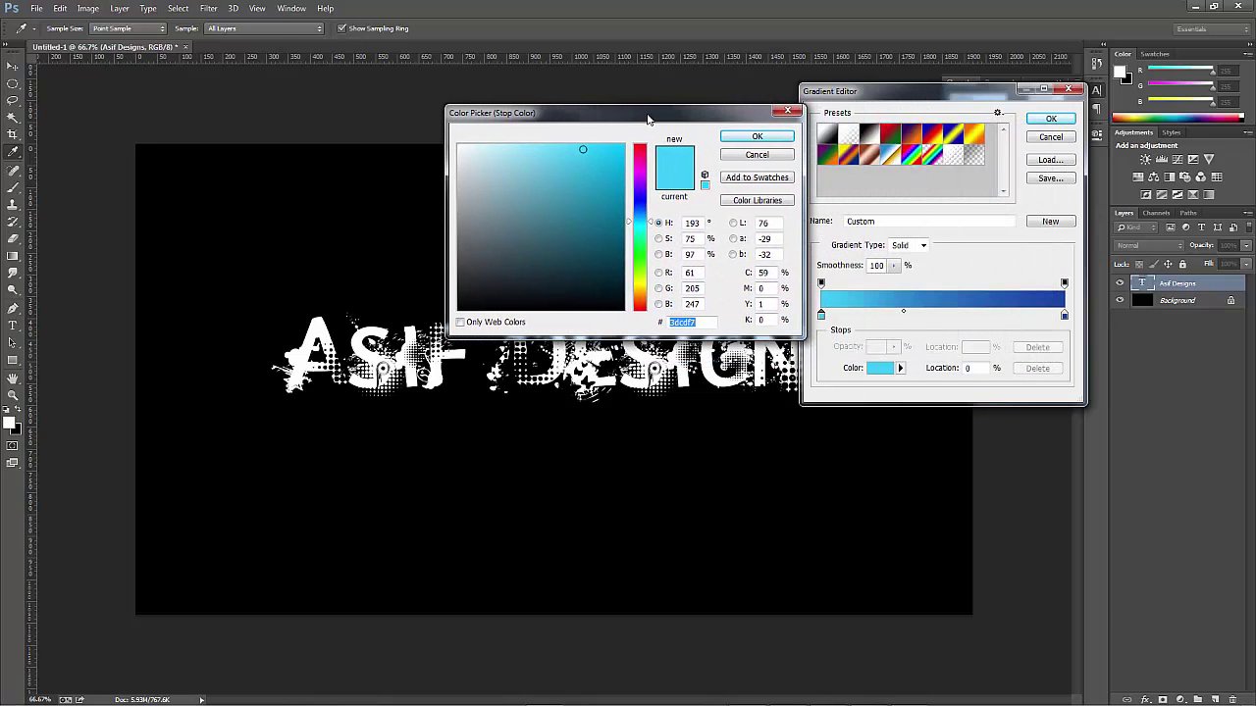
{"action": "left_click", "coordinate": [582, 149]}
{"action": "left_click_drag", "start_coordinate": [581, 149], "coordinate": [583, 149]}
{"action": "left_click", "coordinate": [756, 137]}
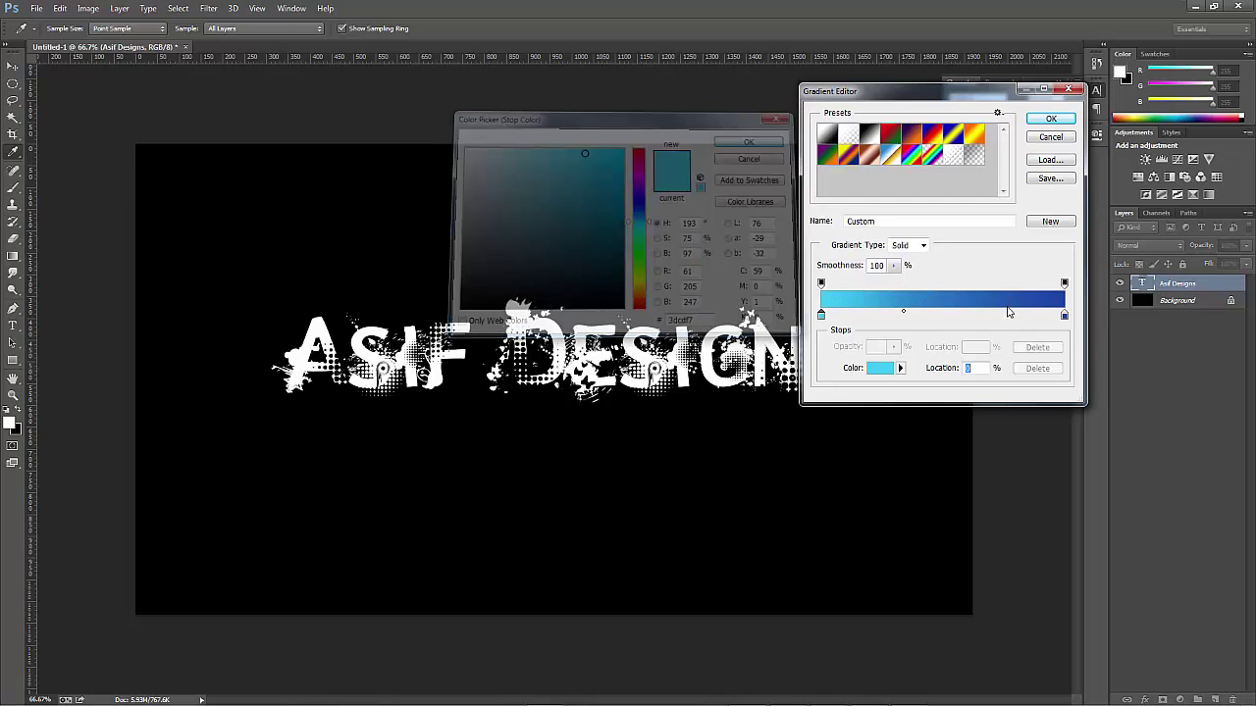
Add a light blue colour stop at 36% of the gradient and remove it again
{"action": "left_click", "coordinate": [906, 315]}
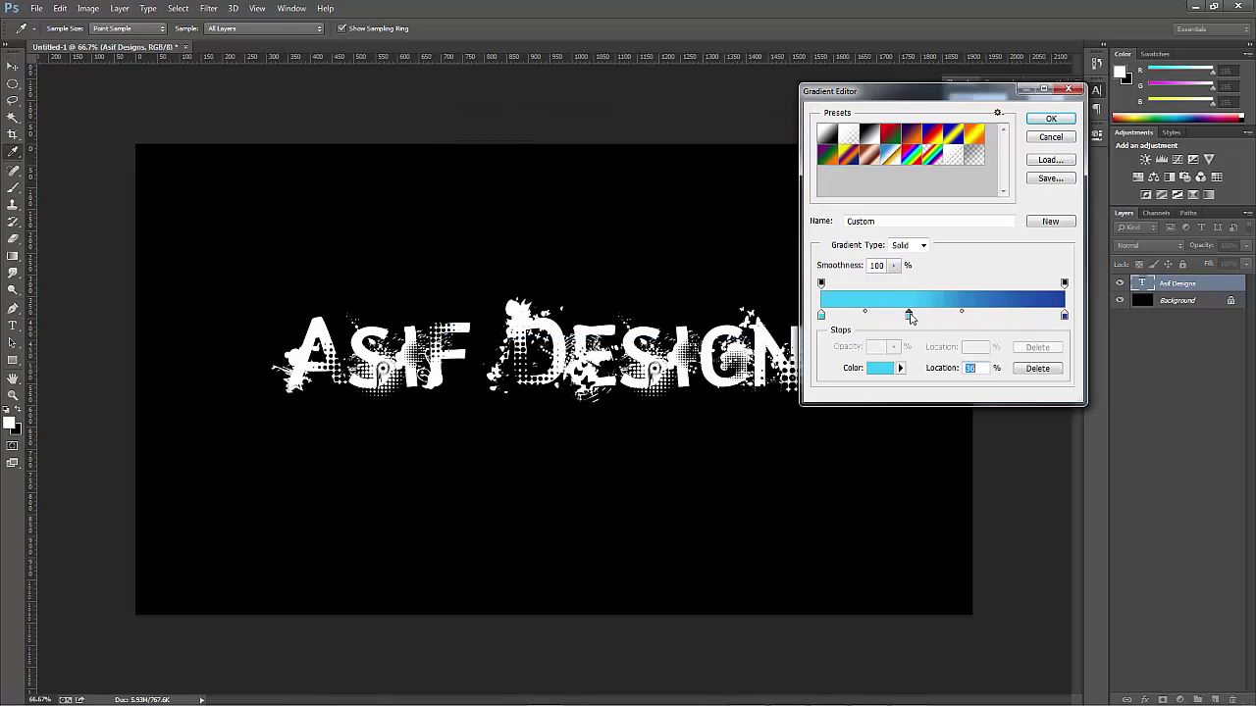
{"action": "double_click", "coordinate": [910, 321]}
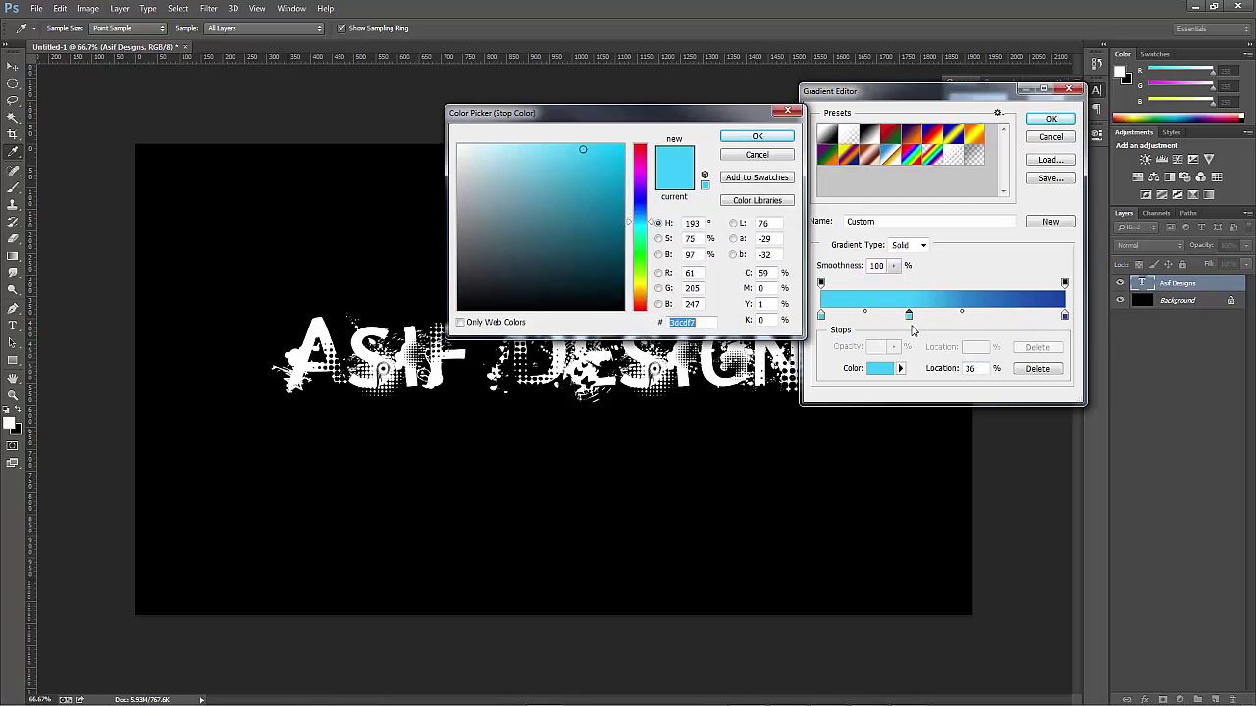
{"action": "left_click", "coordinate": [758, 138]}
{"action": "left_click_drag", "start_coordinate": [909, 316], "coordinate": [961, 356]}
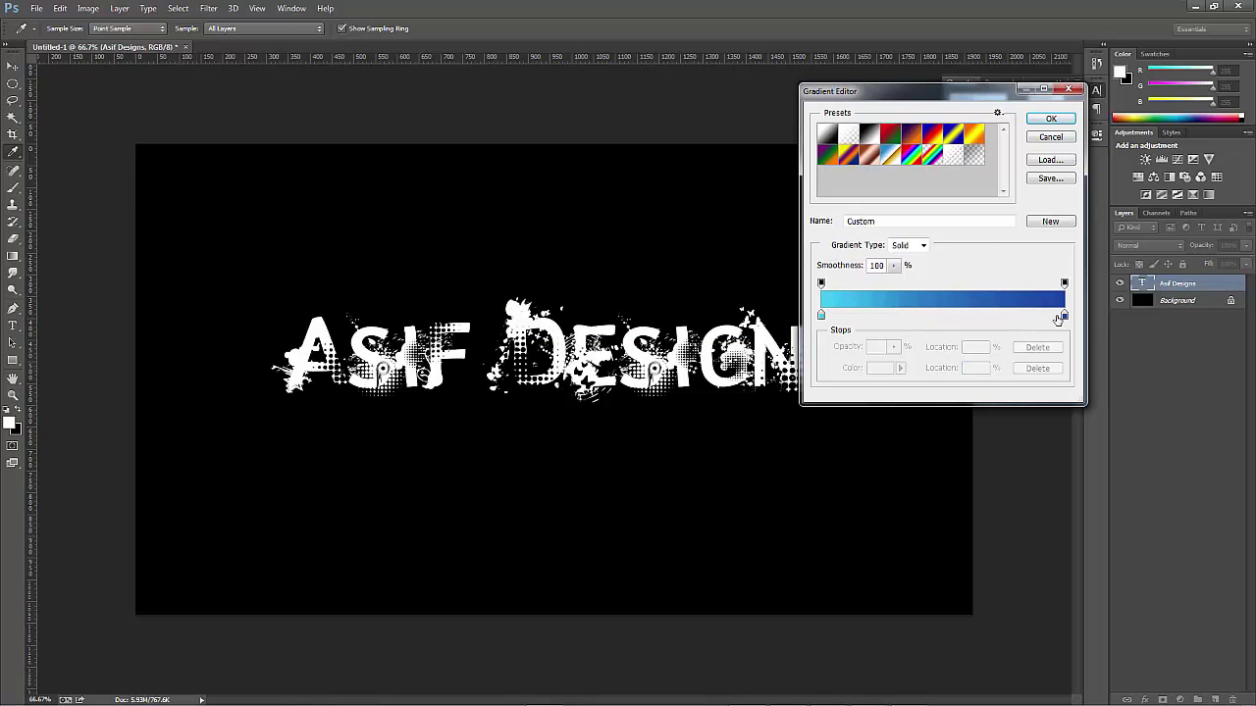
Set the gradient's end colour stop to dark blue 103696 and its colour midpoint to 44%
{"action": "left_click", "coordinate": [1065, 315]}
{"action": "double_click", "coordinate": [1064, 316]}
{"action": "left_click_drag", "start_coordinate": [600, 201], "coordinate": [604, 214]}
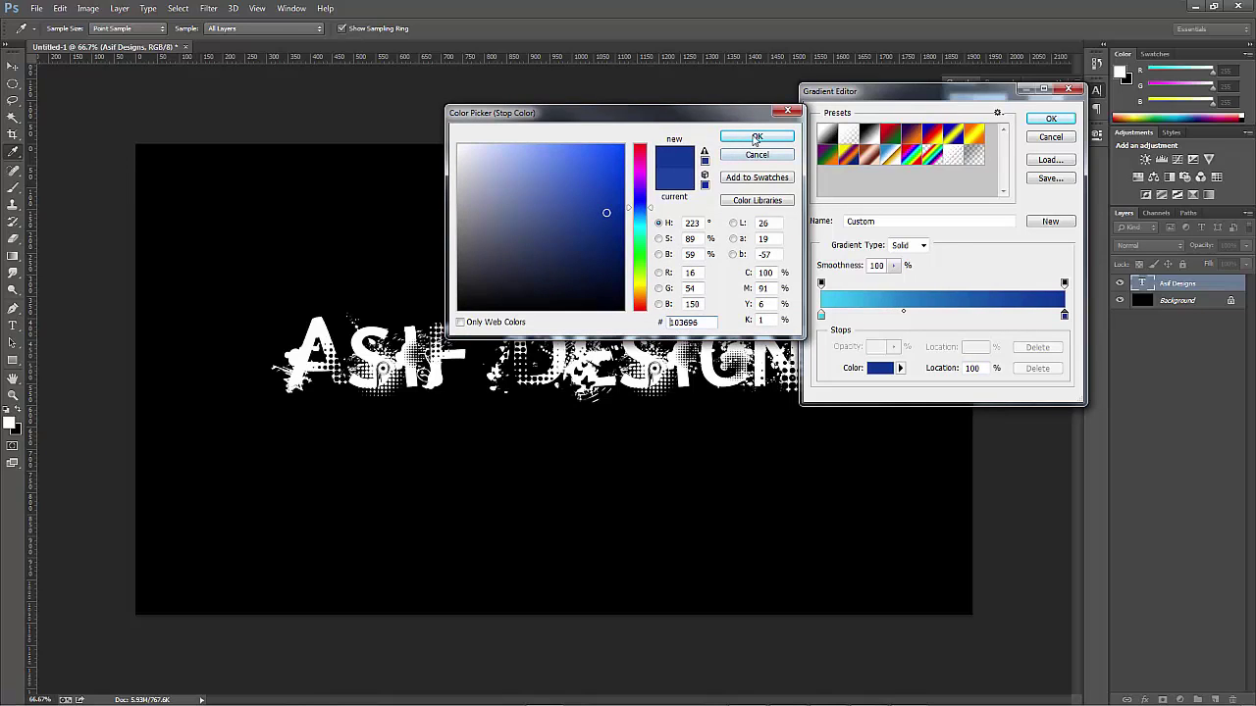
{"action": "left_click", "coordinate": [756, 137]}
{"action": "left_click_drag", "start_coordinate": [903, 315], "coordinate": [930, 316]}
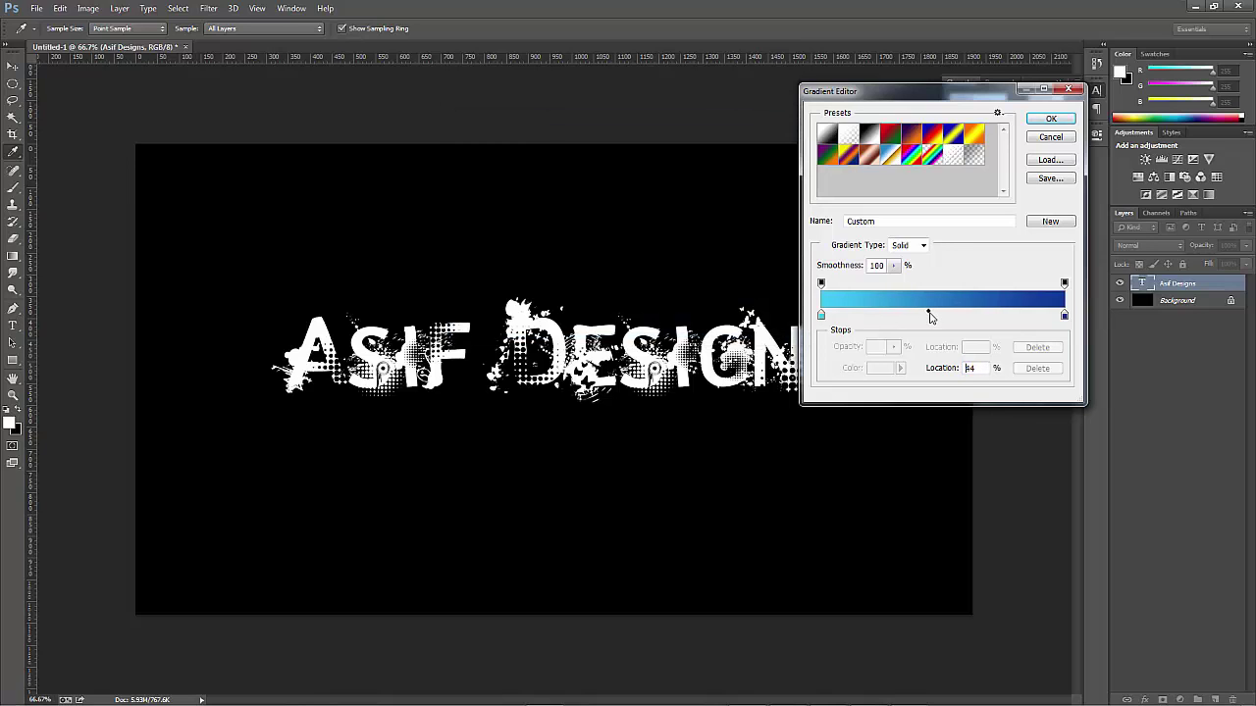
{"action": "left_click", "coordinate": [1051, 118]}
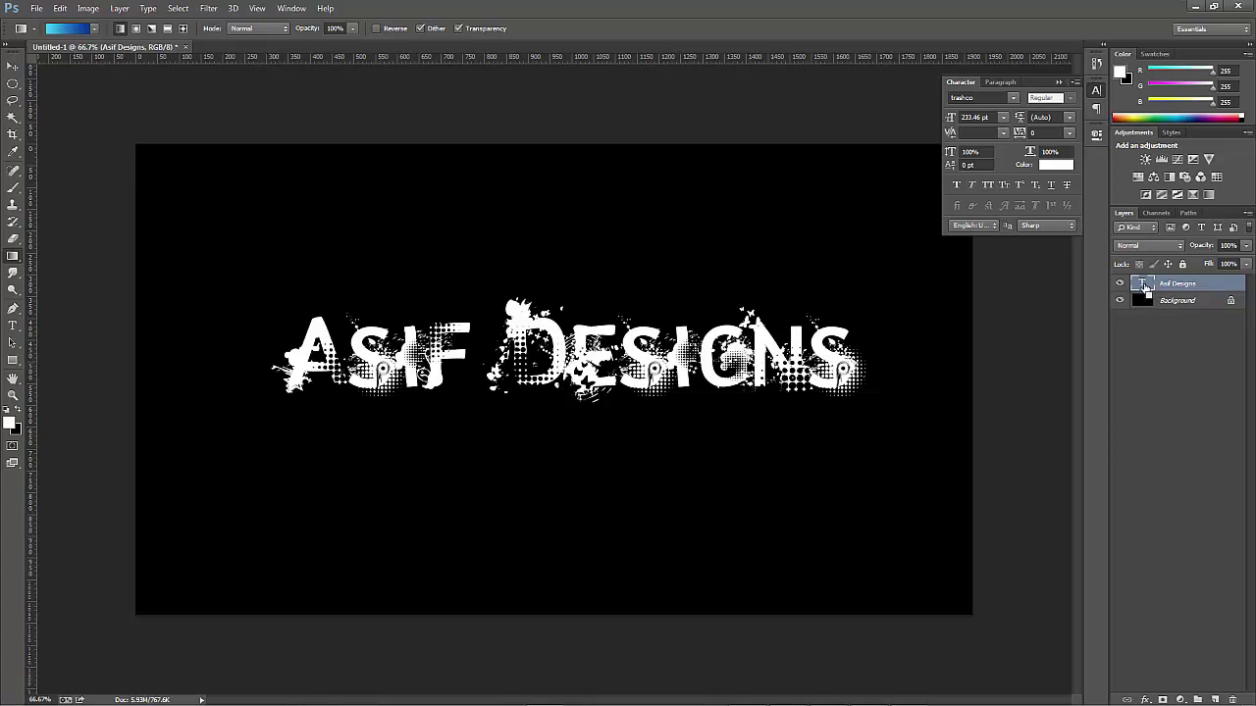
Rasterize the text layer and fill its selected lettering with the gradient, from dark blue on the first word to light blue on the last letters
{"action": "left_click", "coordinate": [1144, 287], "text": "ctrl"}
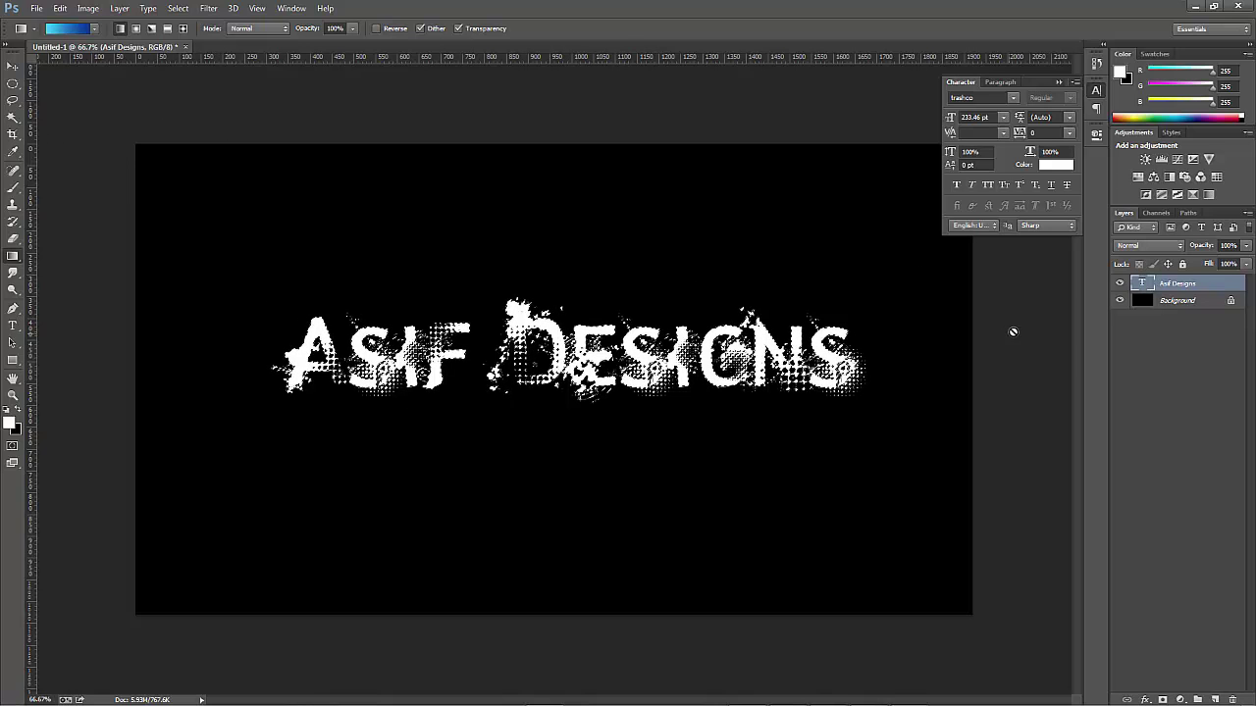
{"action": "right_click", "coordinate": [1138, 287]}
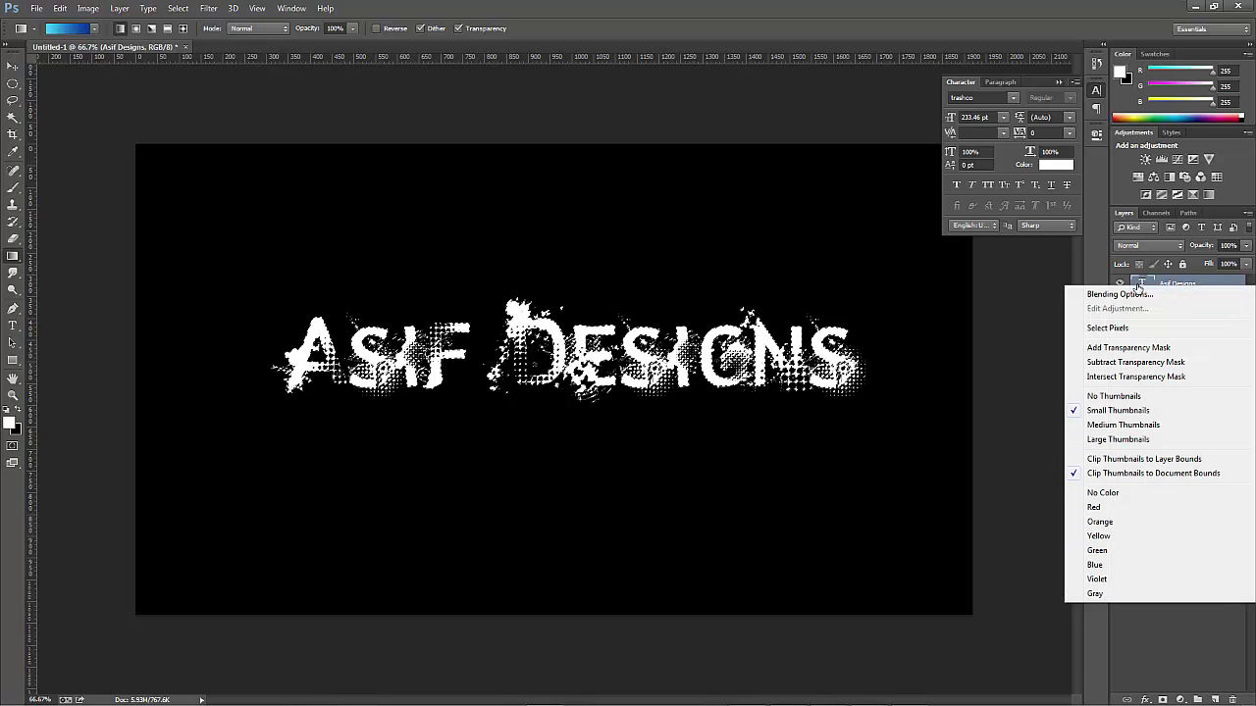
{"action": "right_click", "coordinate": [1175, 285]}
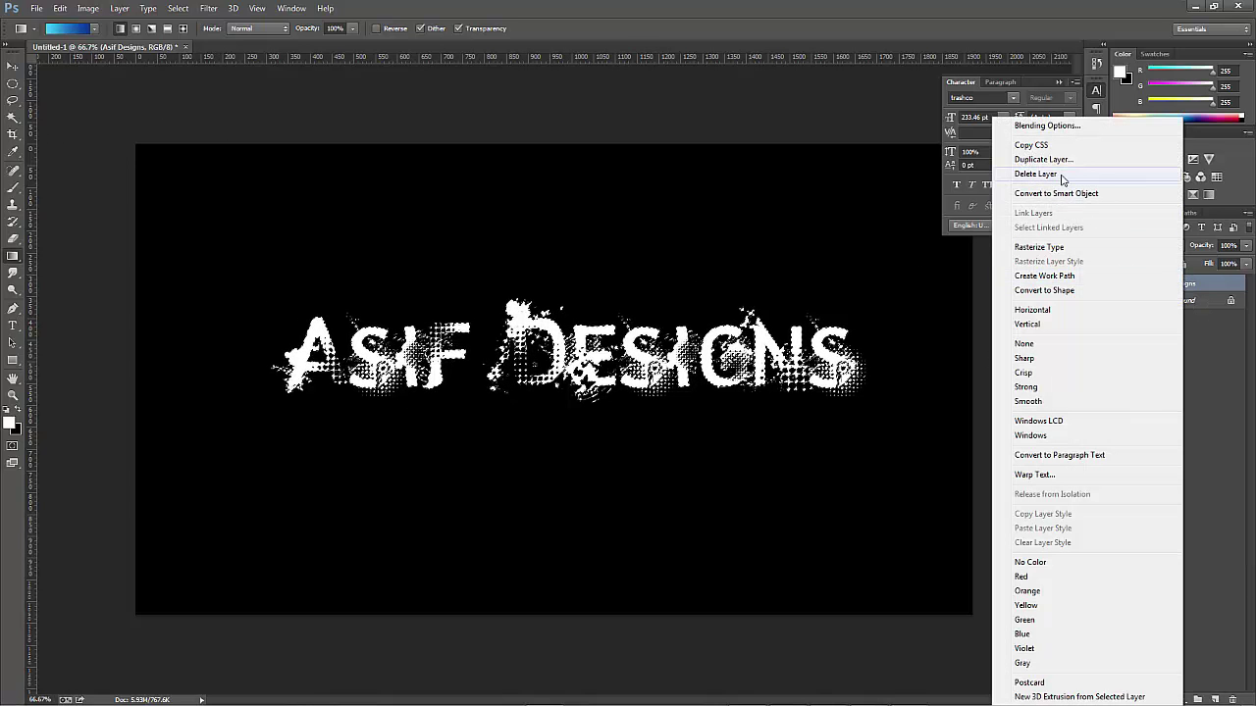
{"action": "left_click", "coordinate": [1040, 247]}
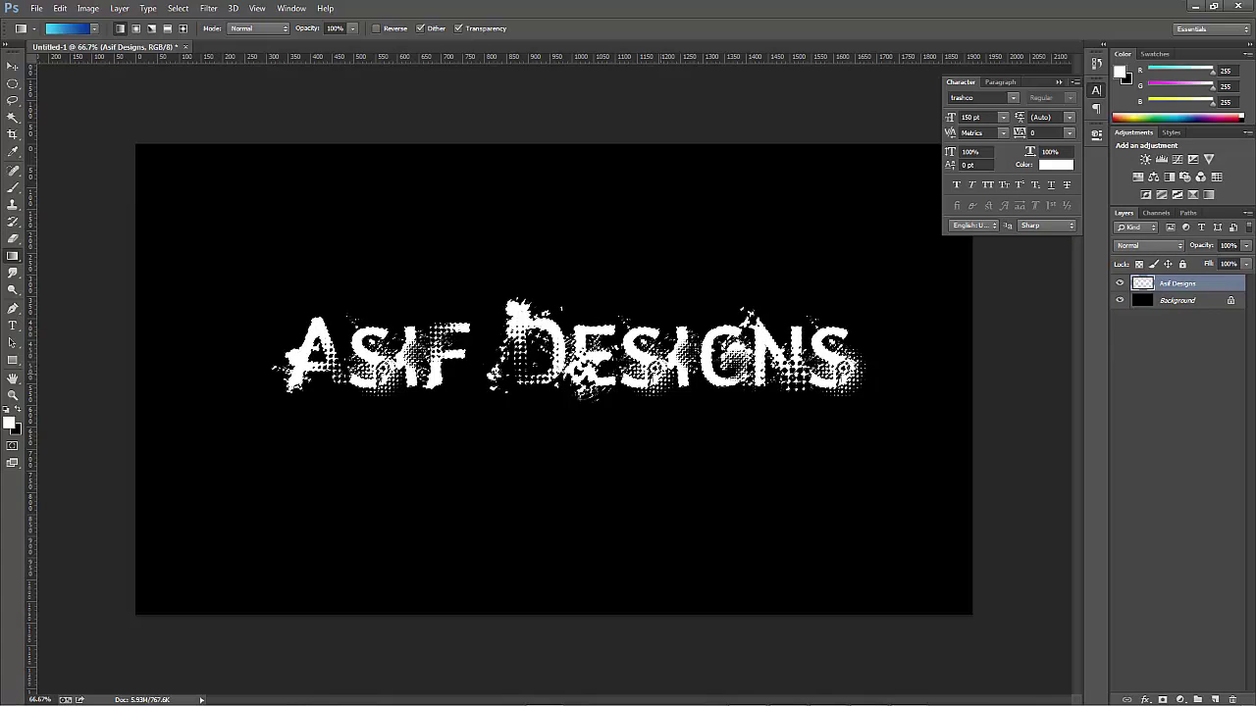
{"action": "left_click_drag", "start_coordinate": [474, 373], "coordinate": [470, 373]}
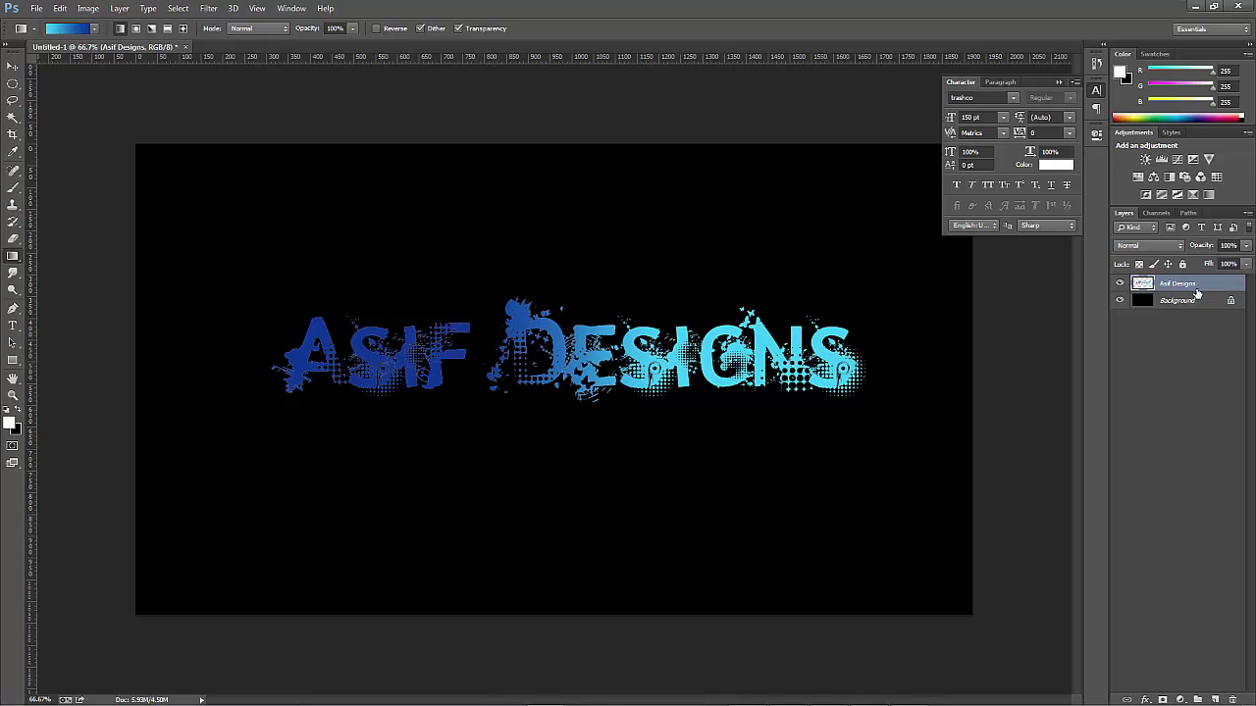
Duplicate the gradient lettering layer and convert the locked background into a regular layer named Layer 0, leaving the lettering copy selected
{"action": "key", "text": "ctrl+j"}
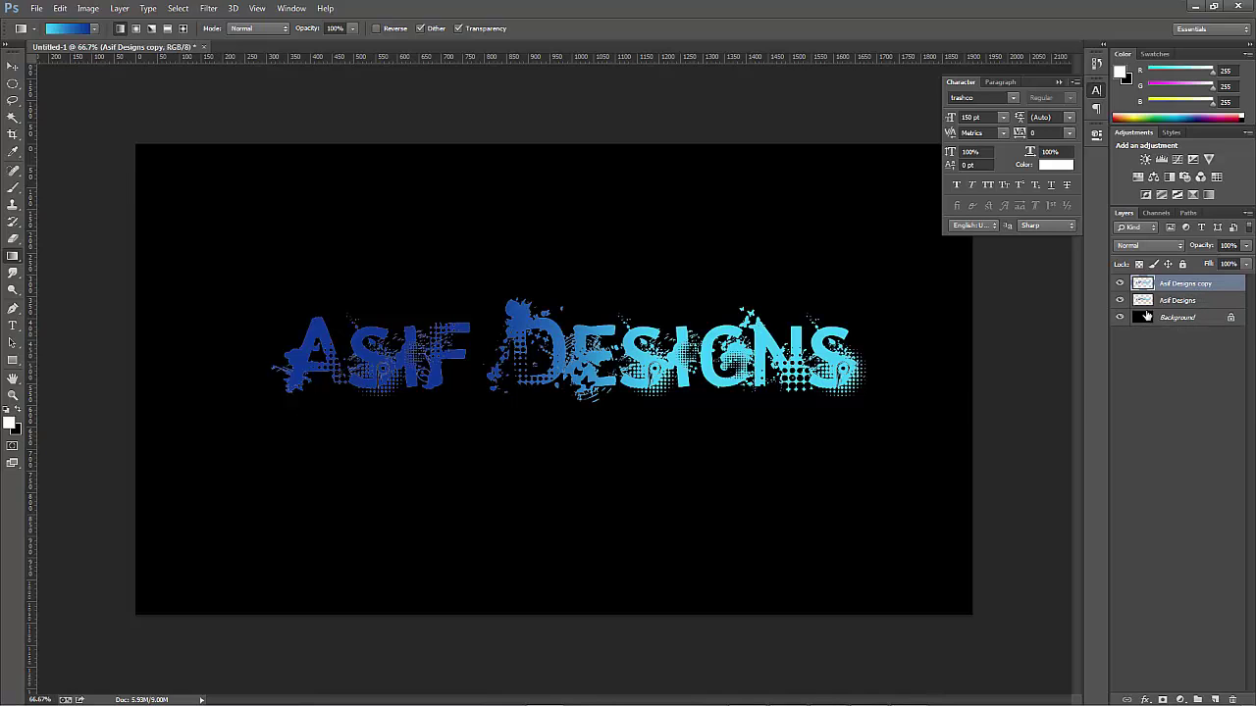
{"action": "left_click", "coordinate": [1167, 320]}
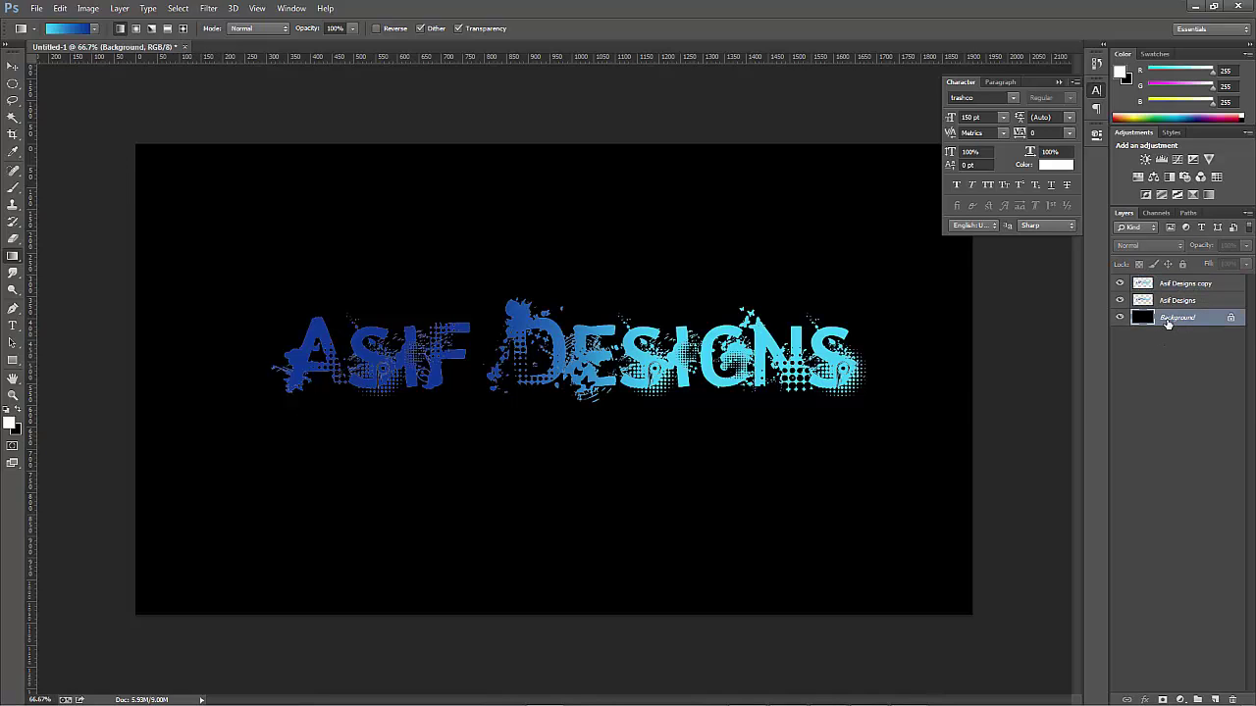
{"action": "double_click", "coordinate": [1229, 318]}
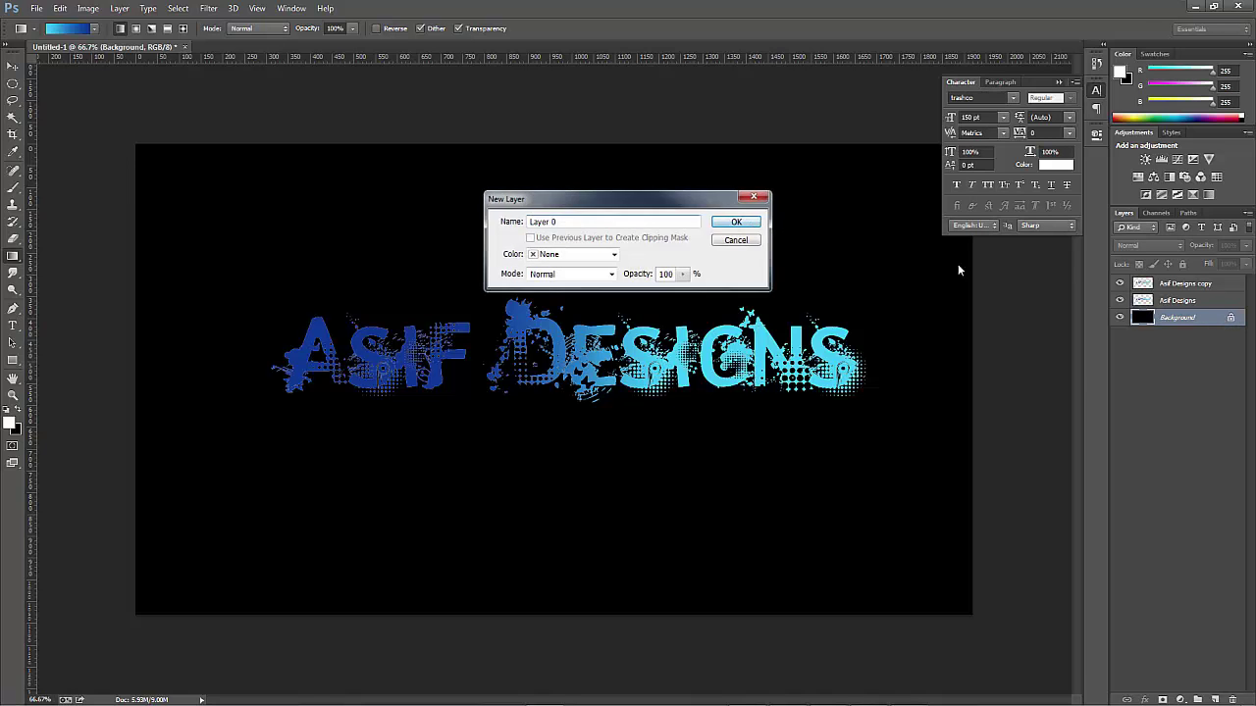
{"action": "key", "text": "Return"}
{"action": "left_click", "coordinate": [1197, 287]}
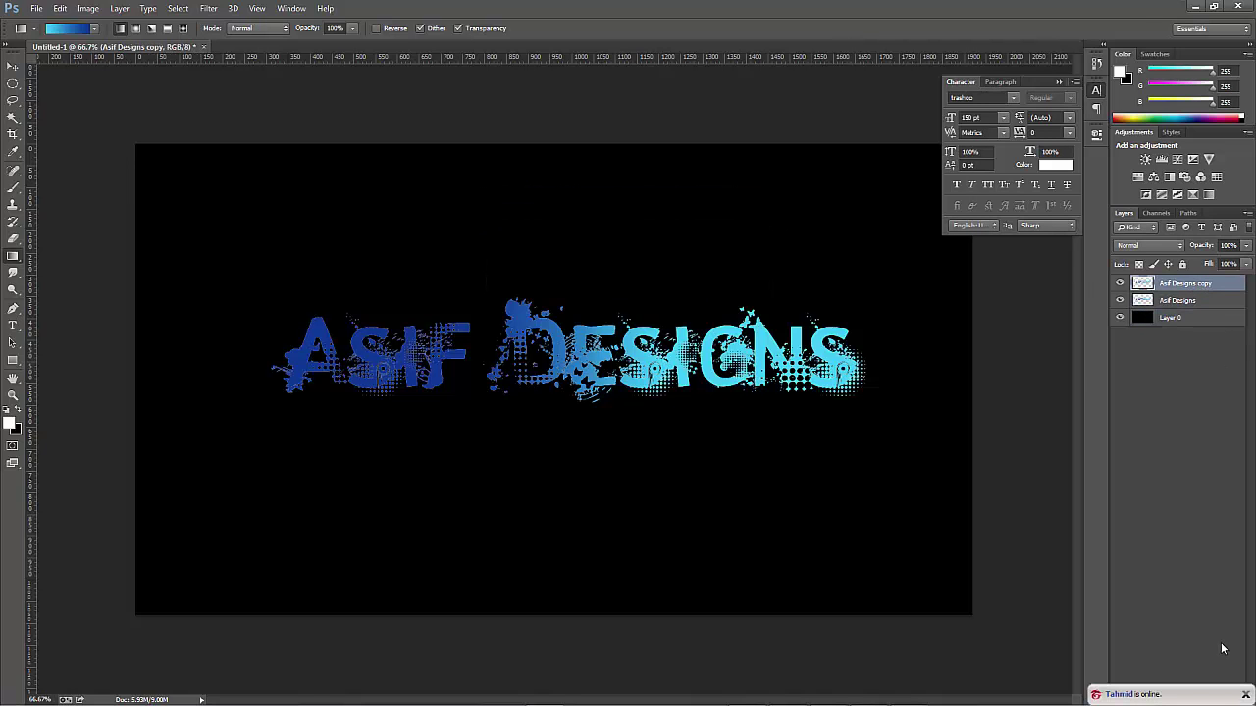
{"action": "left_click", "coordinate": [1244, 695]}
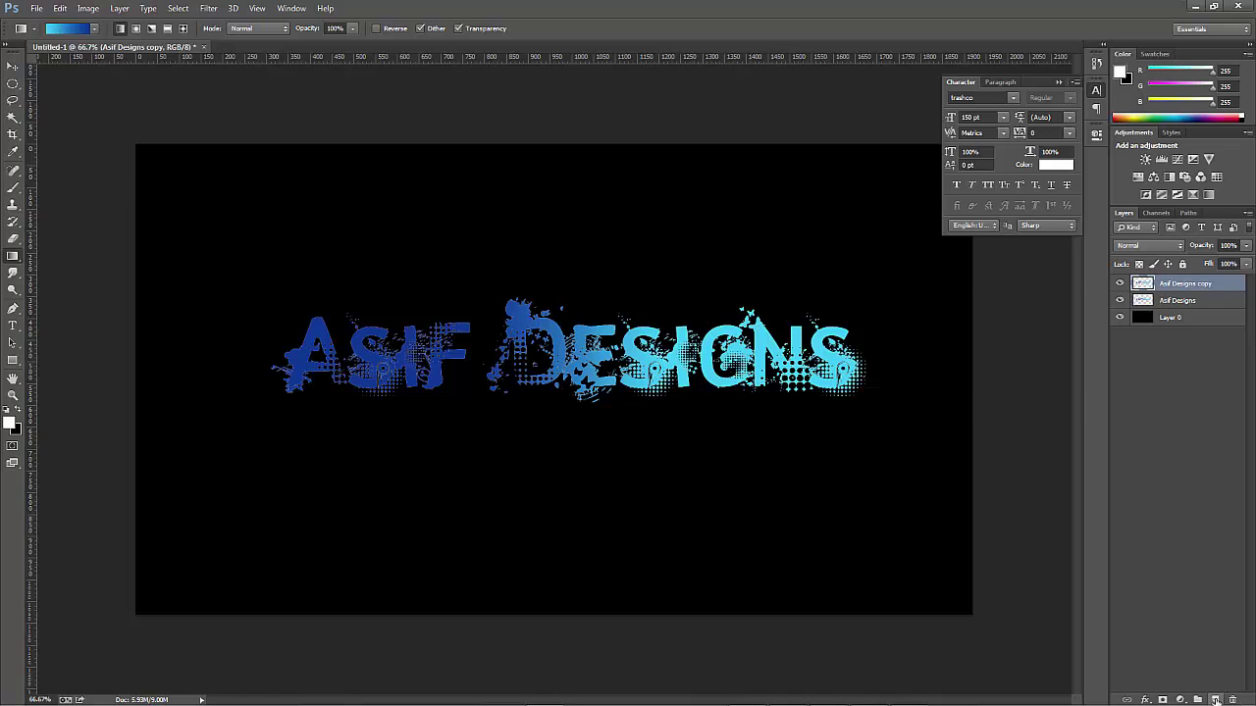
Render Clouds on a new layer above the lettering and set that layer's blend mode to Color Dodge
{"action": "left_click", "coordinate": [1215, 699]}
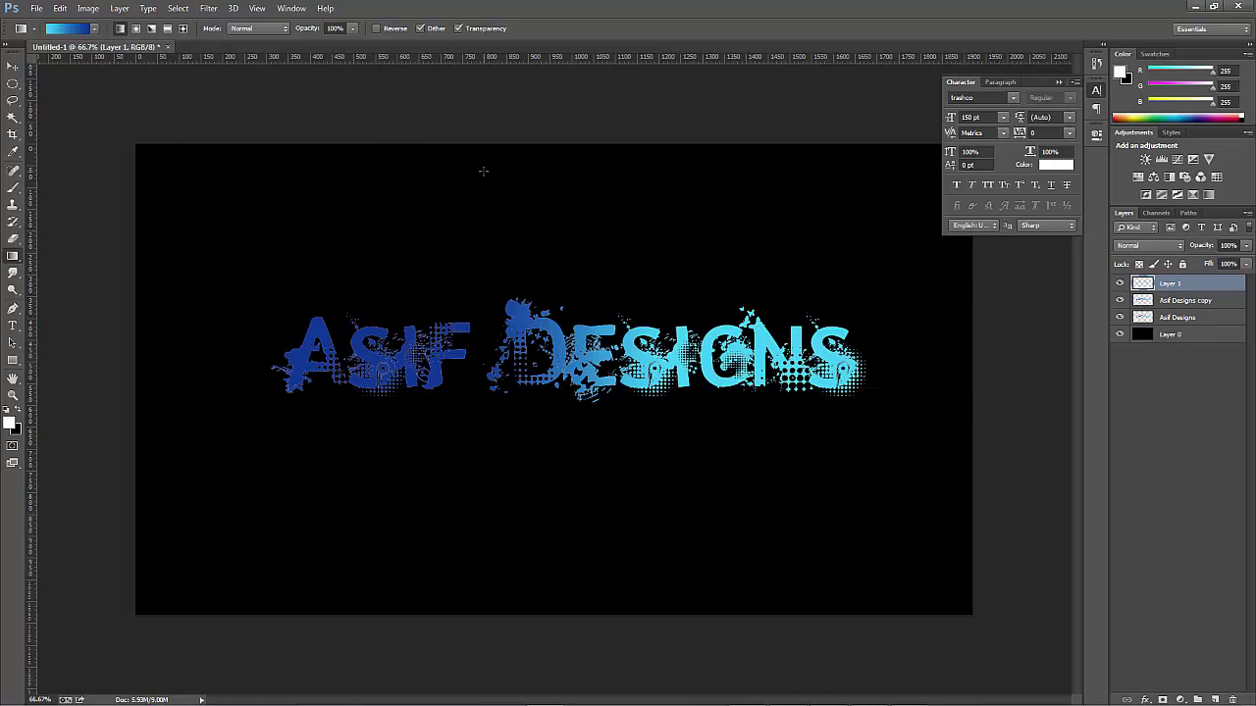
{"action": "left_click", "coordinate": [208, 7]}
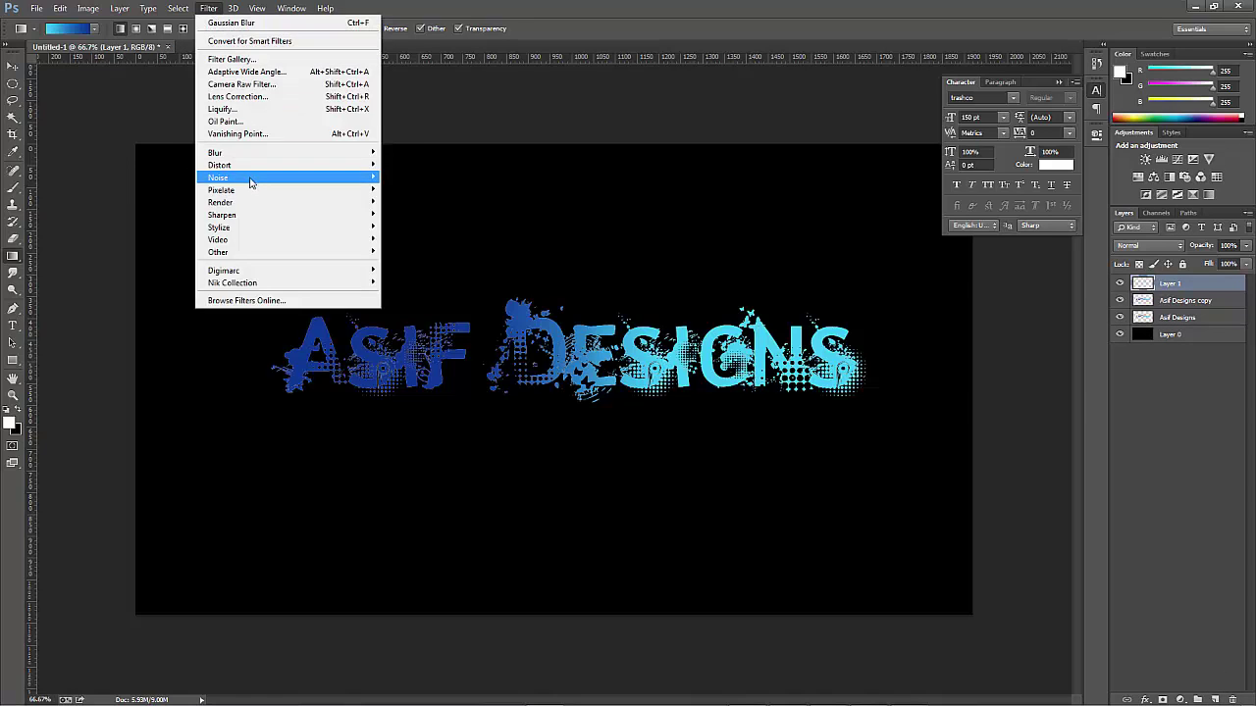
{"action": "mouse_move", "coordinate": [260, 193]}
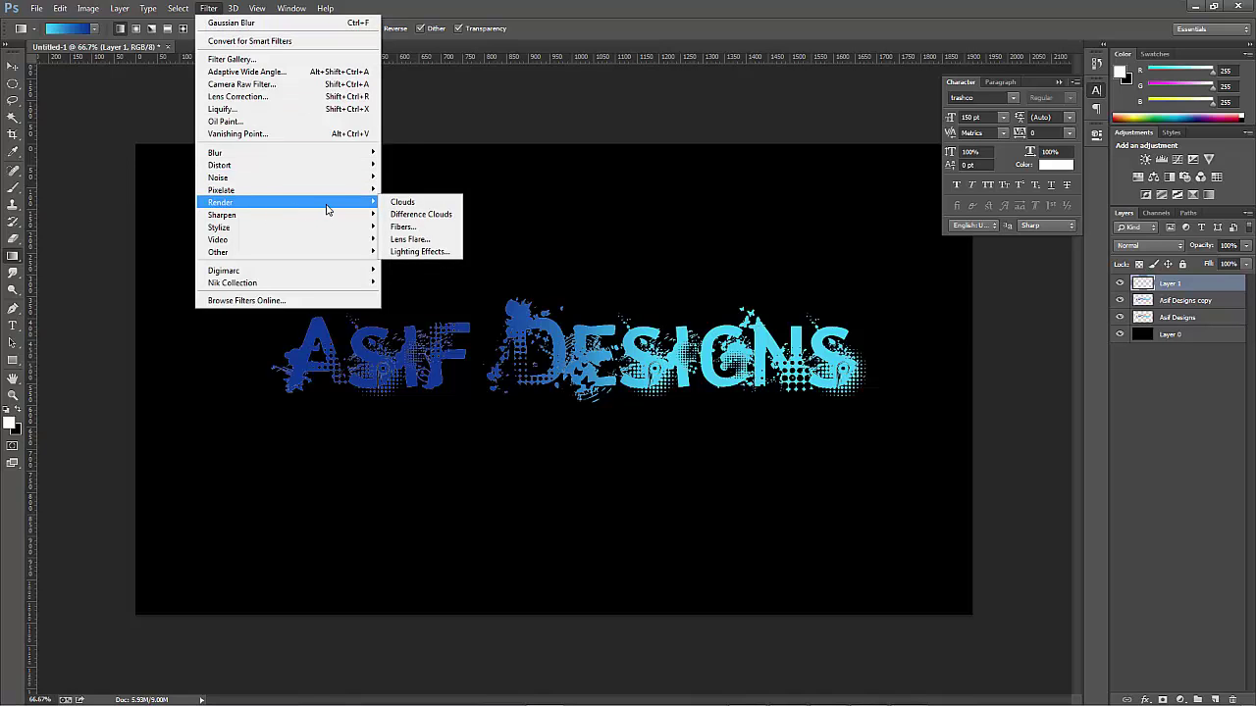
{"action": "left_click", "coordinate": [422, 203]}
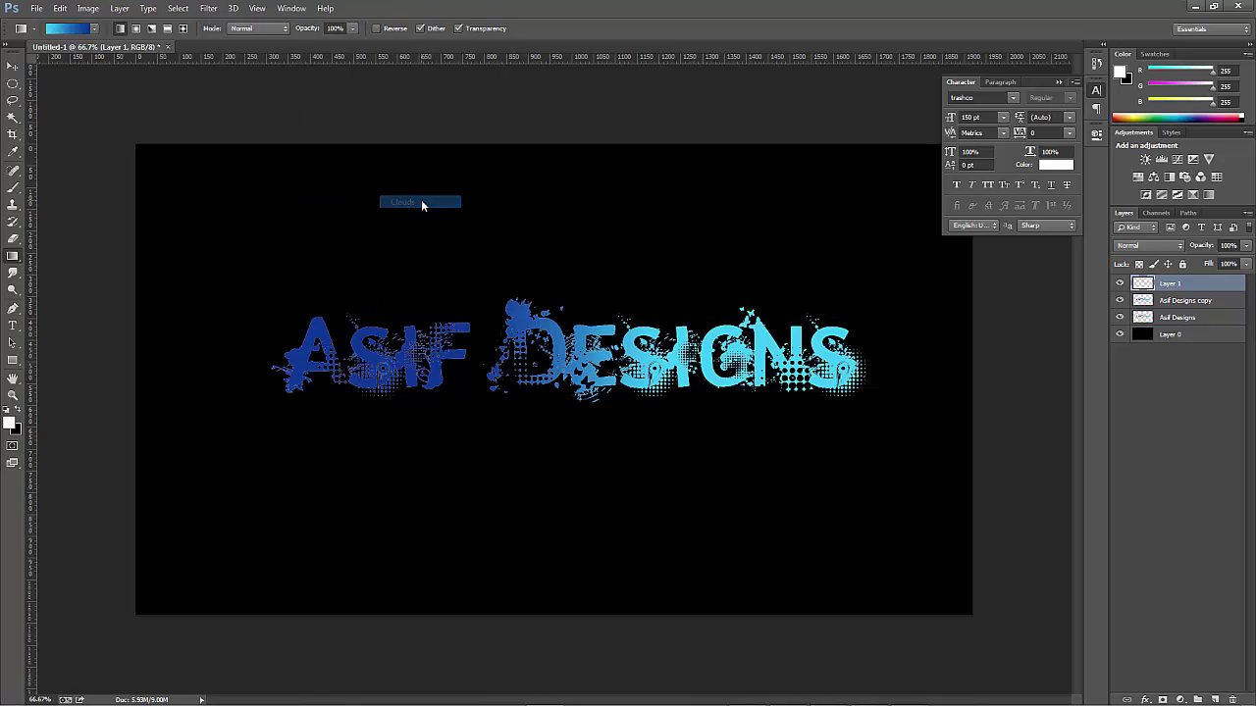
{"action": "left_click", "coordinate": [1136, 247]}
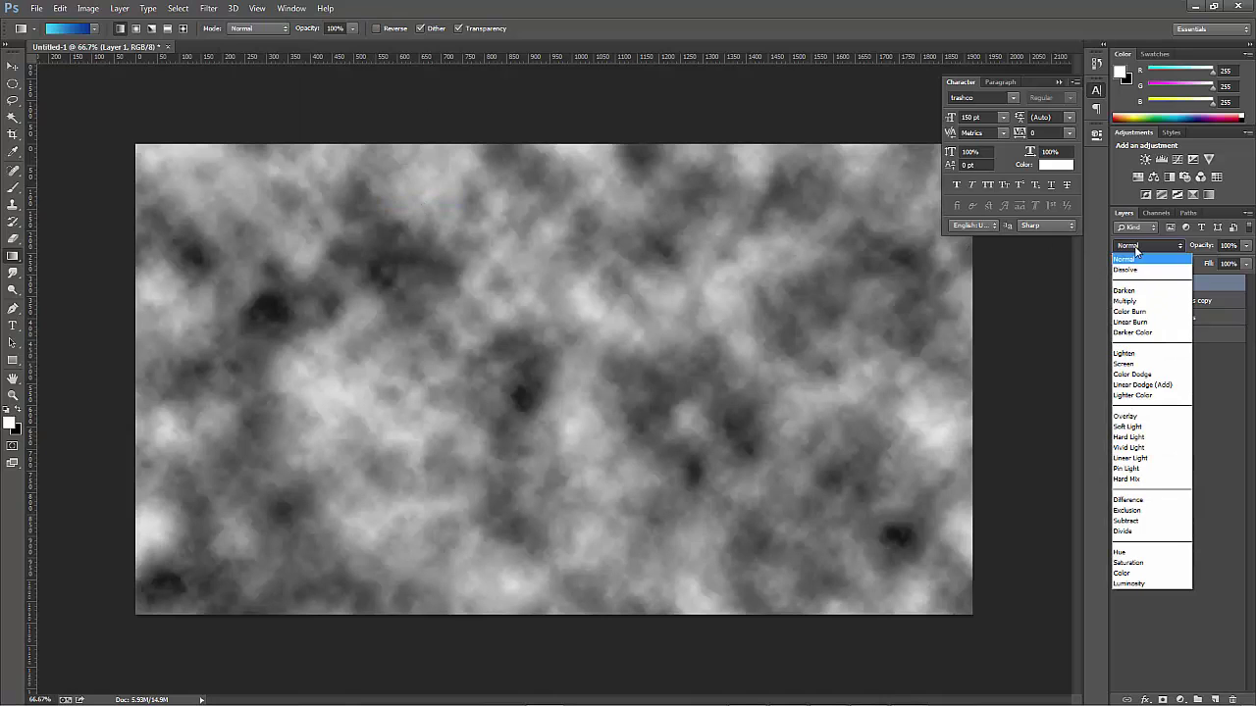
{"action": "left_click", "coordinate": [1145, 374]}
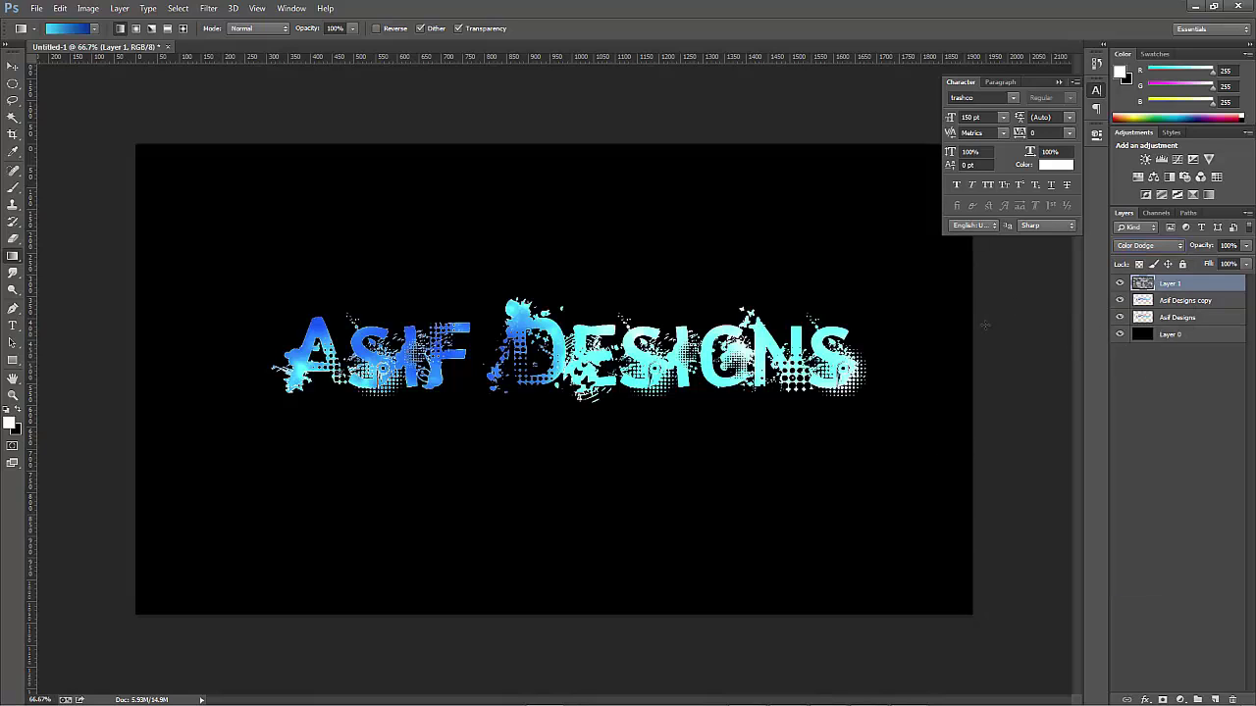
Apply a Gaussian Blur with a radius of 155 pixels to the Asif Designs copy layer
{"action": "left_click", "coordinate": [1173, 302]}
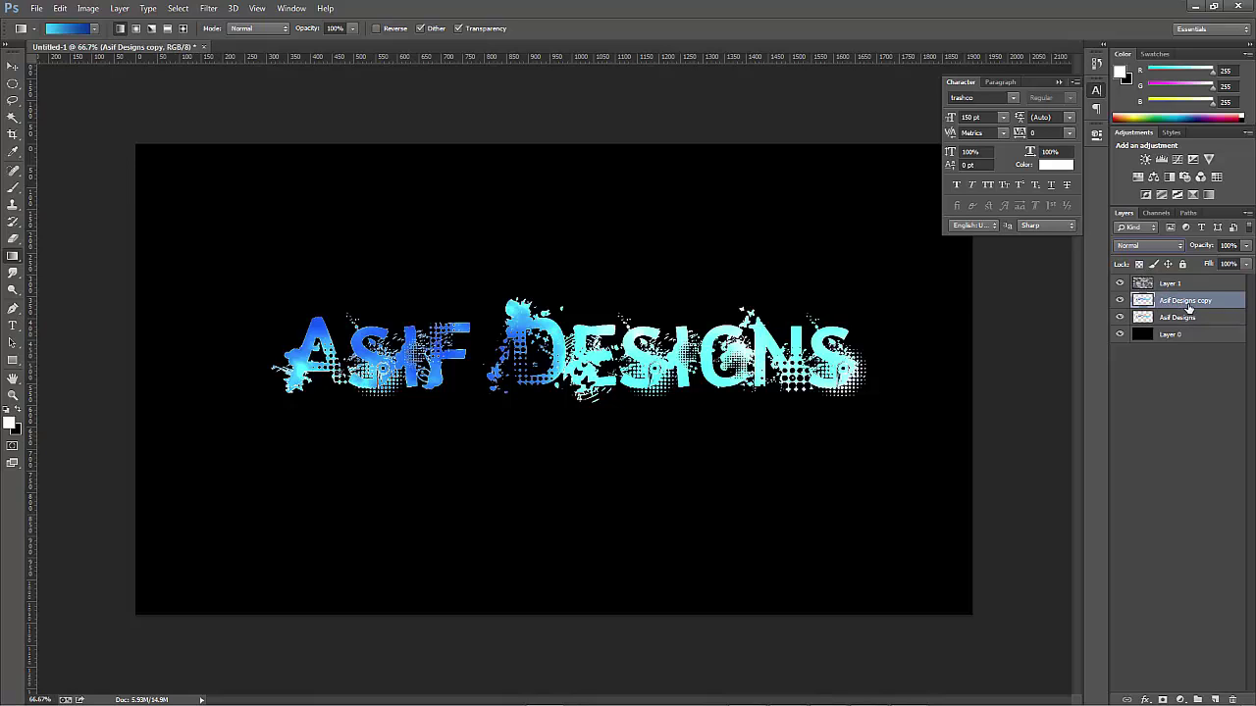
{"action": "left_click", "coordinate": [209, 8]}
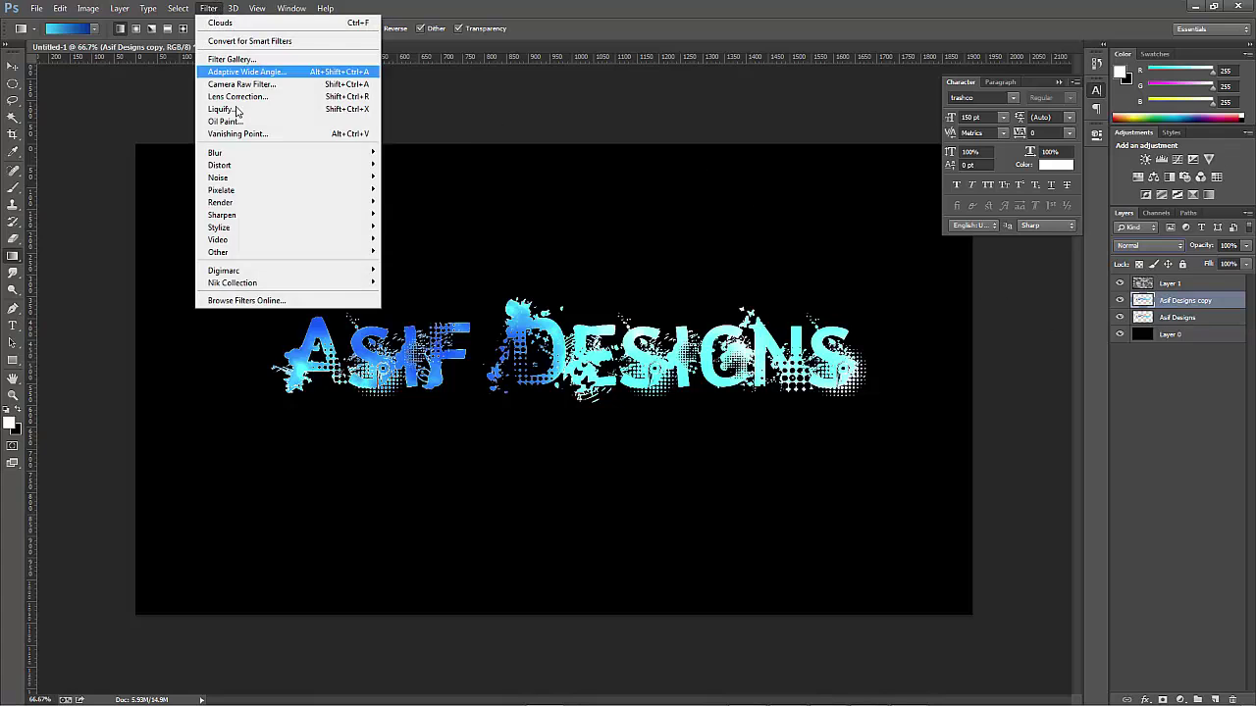
{"action": "mouse_move", "coordinate": [253, 155]}
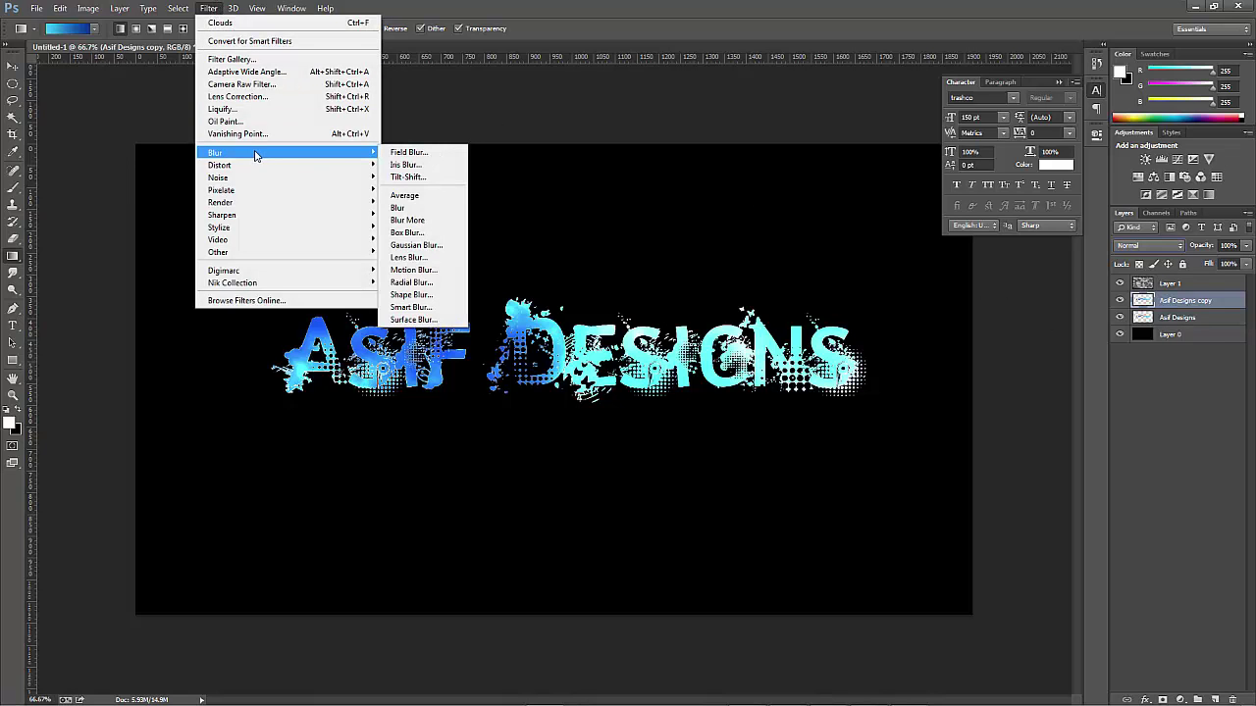
{"action": "left_click", "coordinate": [435, 247]}
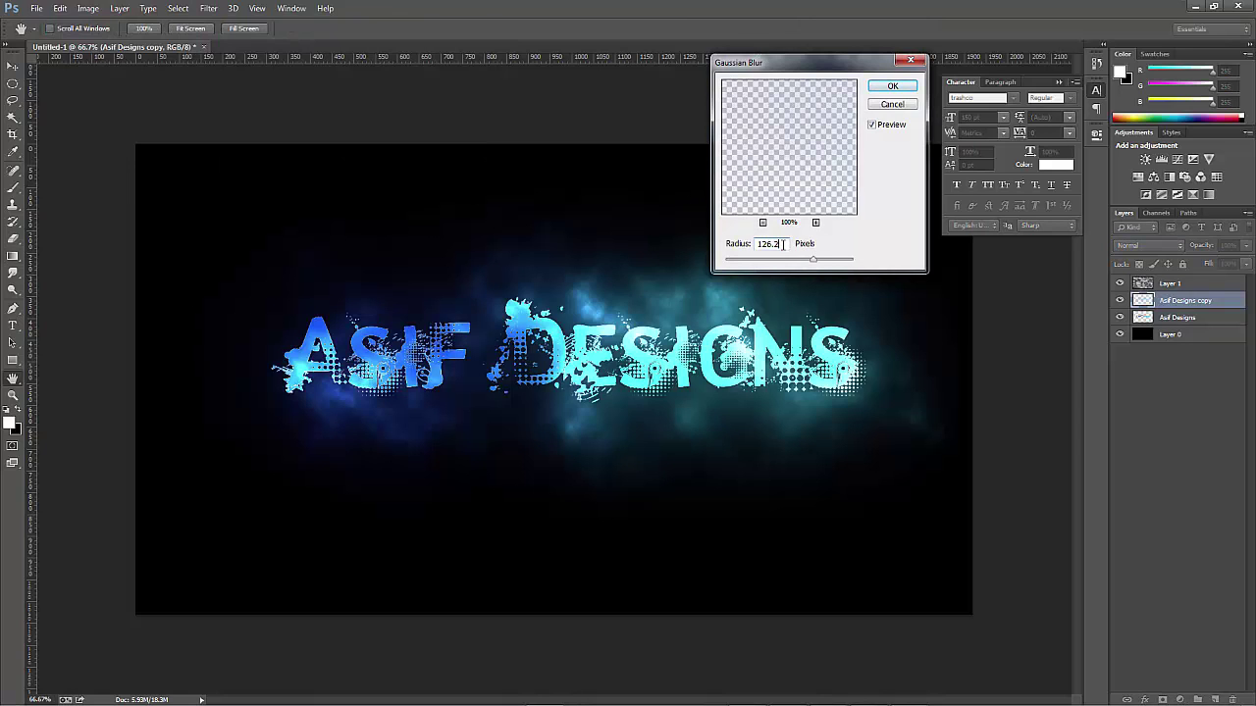
{"action": "mouse_move", "coordinate": [814, 263]}
{"action": "left_mouse_down"}
{"action": "mouse_move", "coordinate": [802, 263]}
{"action": "mouse_move", "coordinate": [828, 267]}
{"action": "left_mouse_up"}
{"action": "left_click_drag", "start_coordinate": [831, 262], "coordinate": [834, 264]}
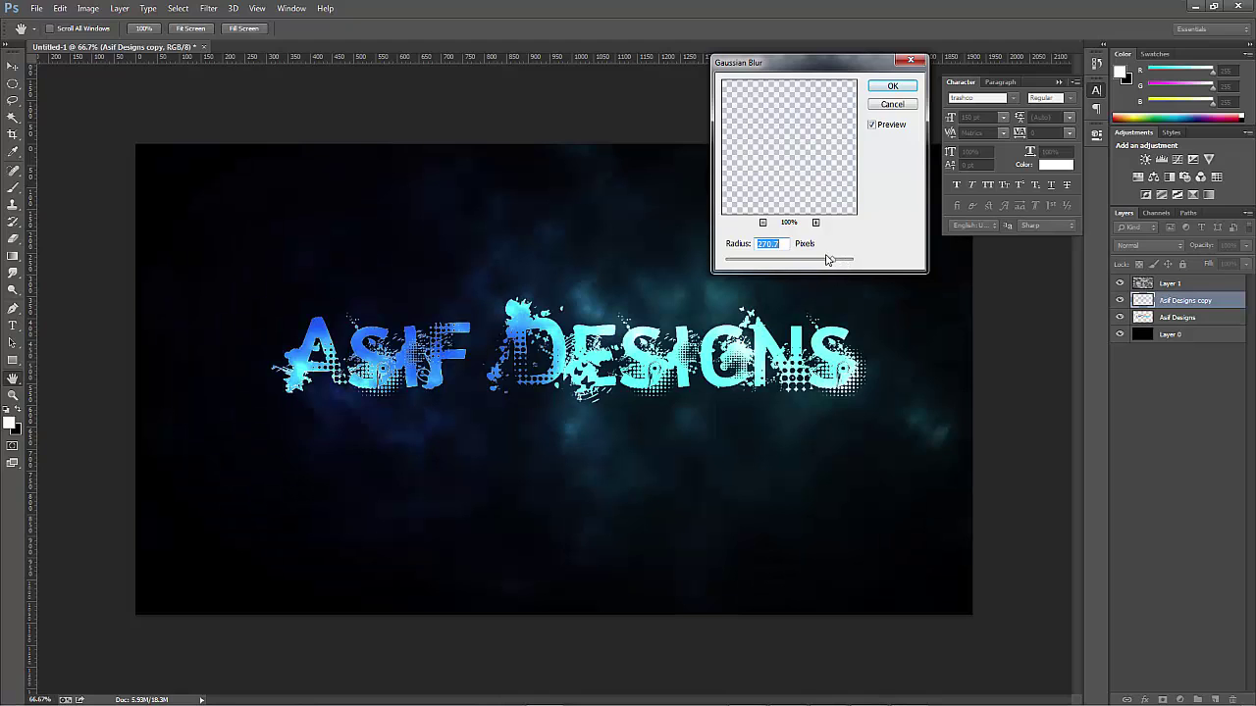
{"action": "left_click", "coordinate": [828, 265]}
{"action": "left_click_drag", "start_coordinate": [830, 263], "coordinate": [824, 263]}
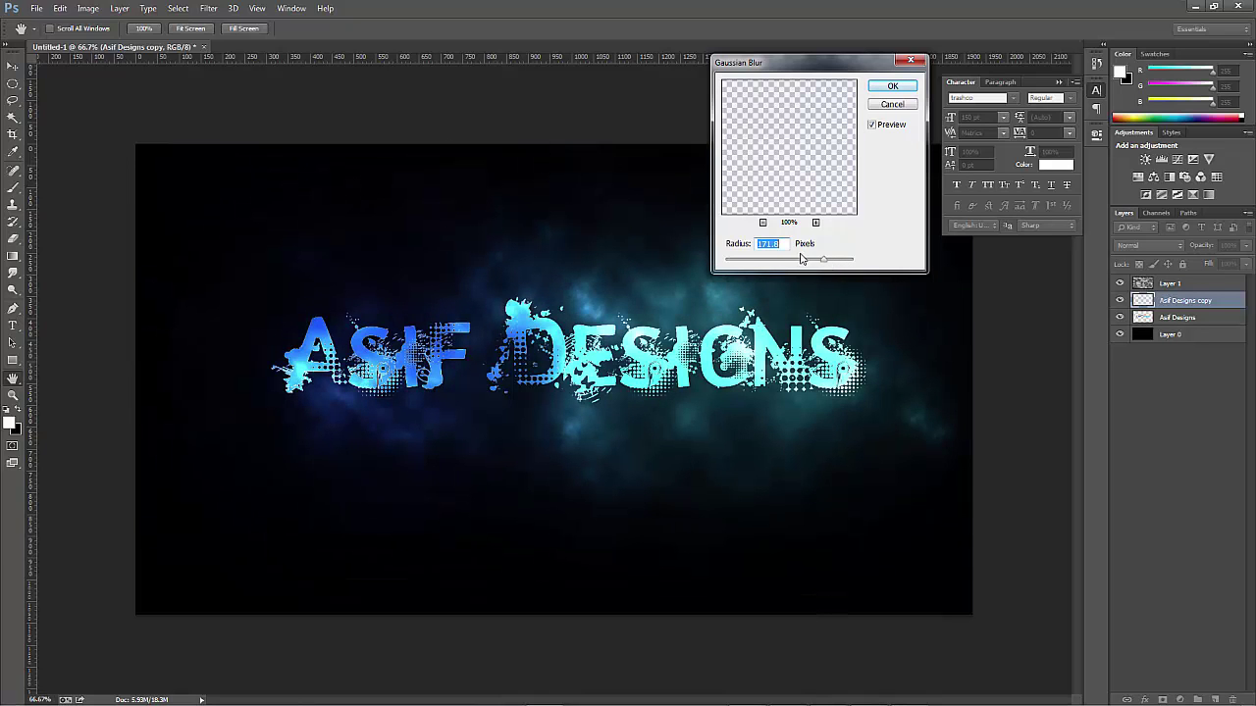
{"action": "type", "text": "170"}
{"action": "left_click", "coordinate": [718, 237]}
{"action": "type", "text": "155"}
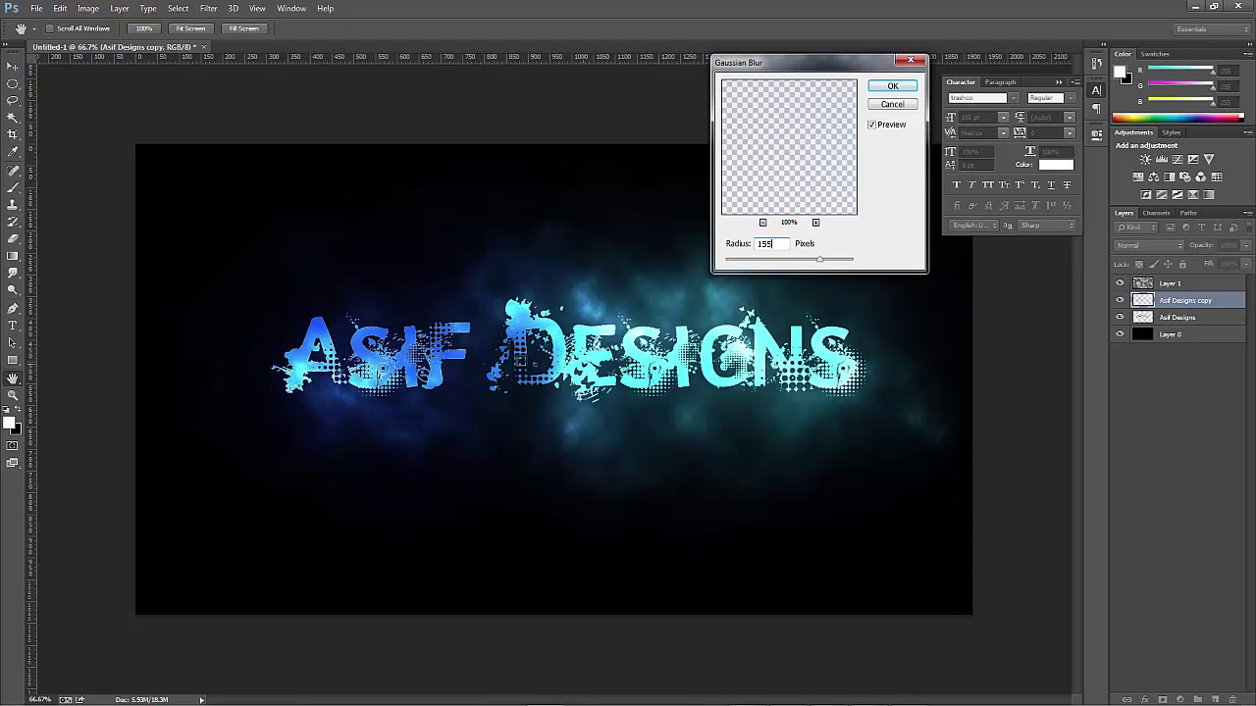
{"action": "left_click", "coordinate": [888, 88]}
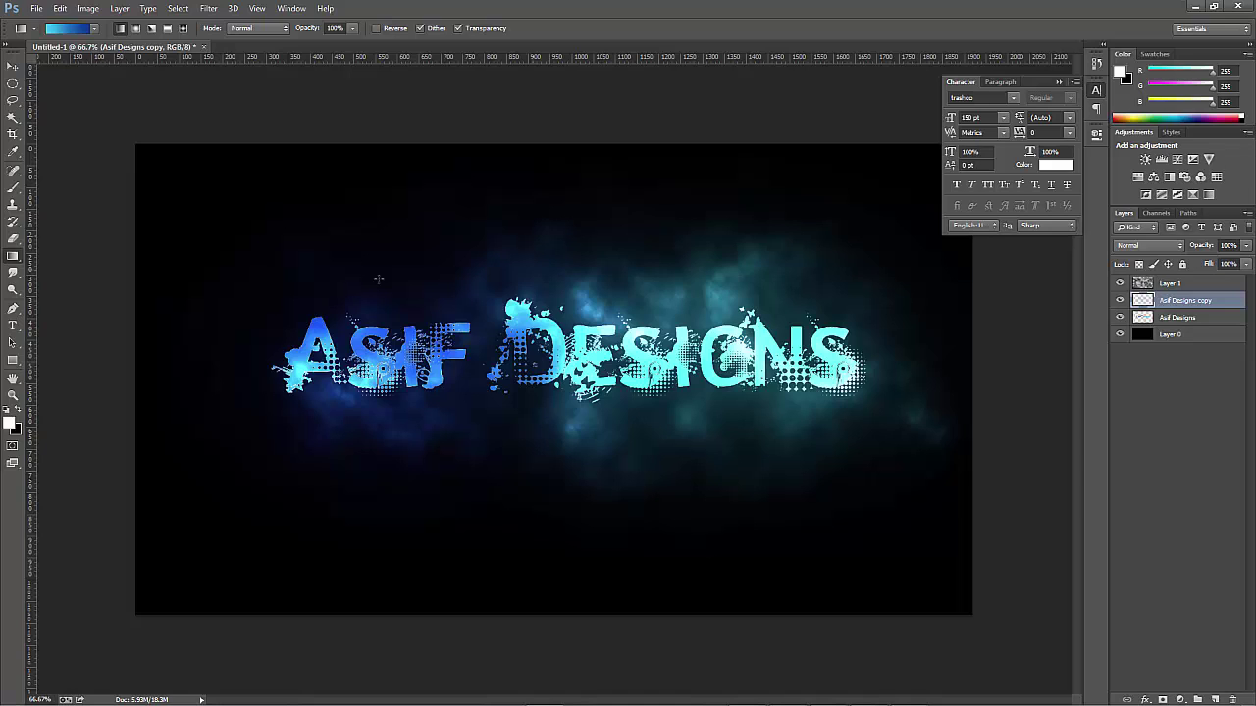
Activate the Brush tool with the 679 px particle splatter tip
{"action": "left_click", "coordinate": [13, 187]}
{"action": "left_click", "coordinate": [66, 29]}
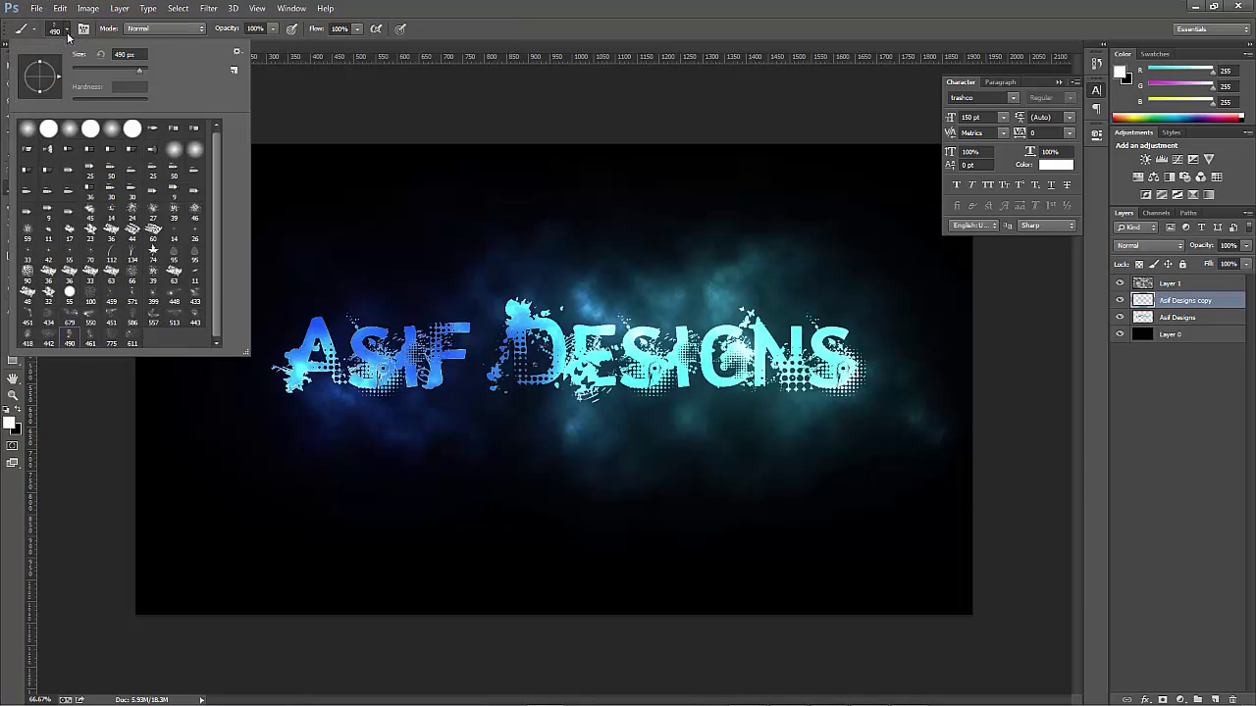
{"action": "scroll", "coordinate": [218, 319], "scroll_direction": "up", "scroll_amount": 1}
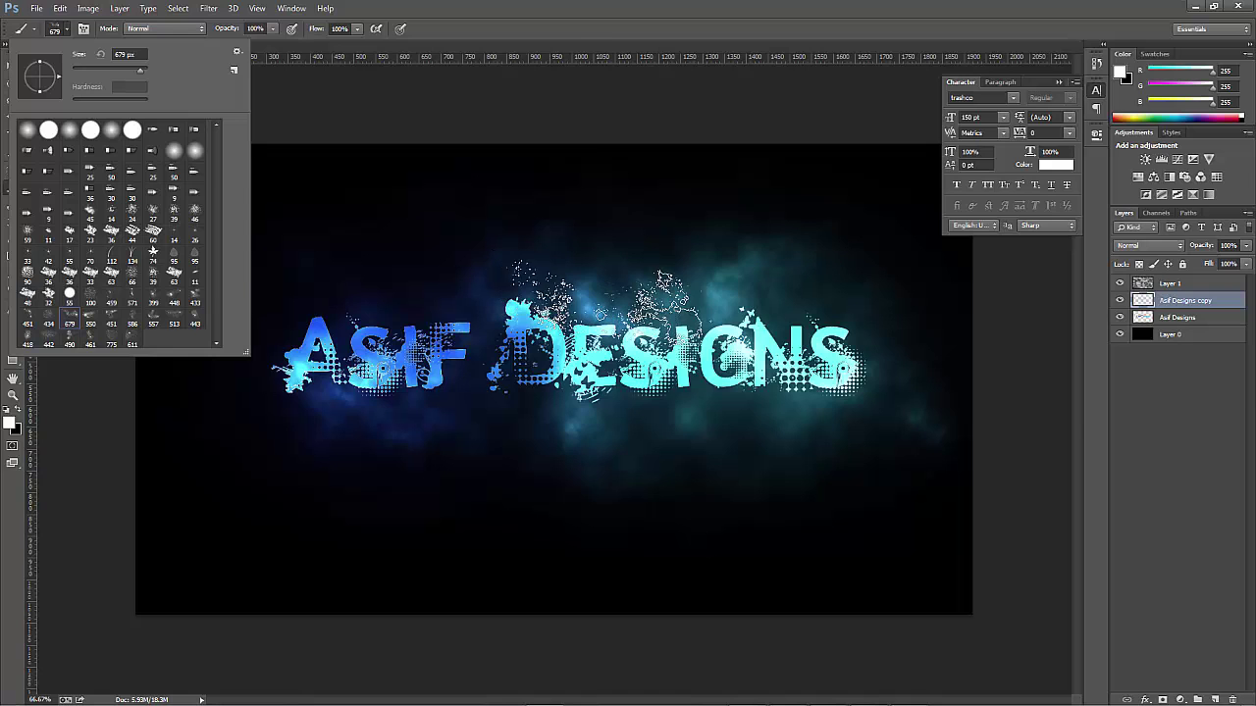
{"action": "left_click", "coordinate": [608, 26]}
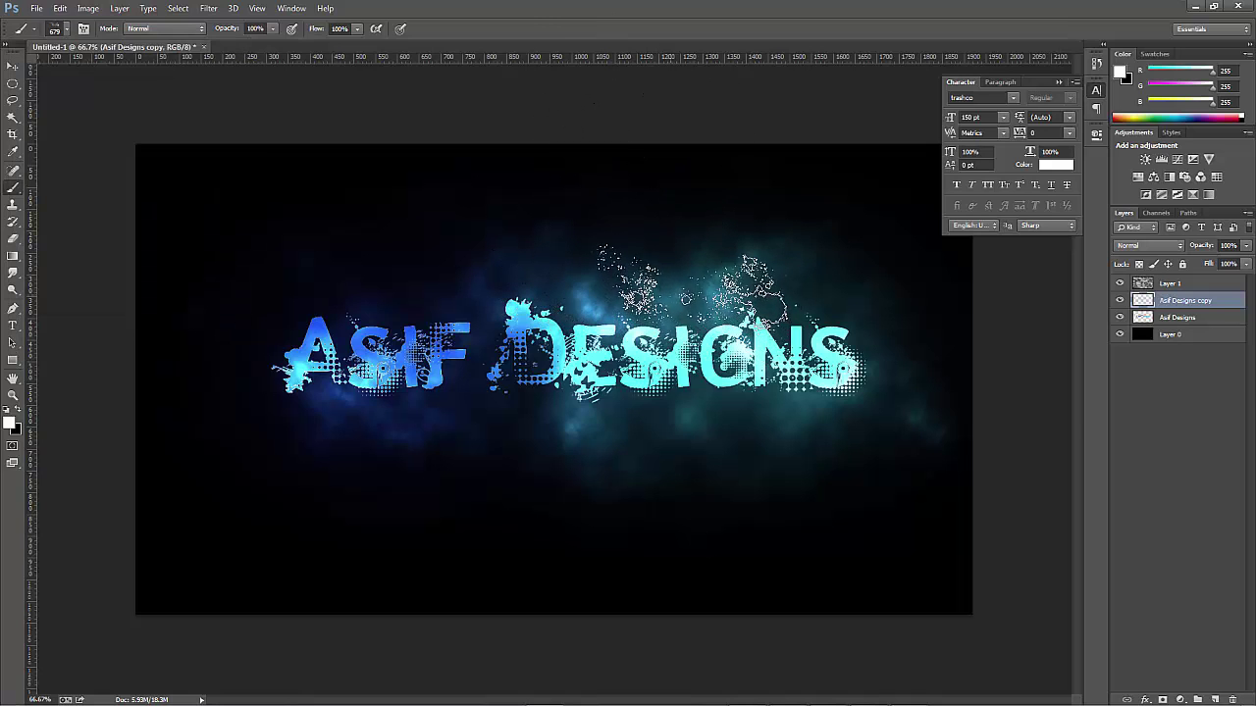
Stamp the particle brush above the word Designs on the Asif Designs copy layer and undo the stamp
{"action": "left_click", "coordinate": [687, 286]}
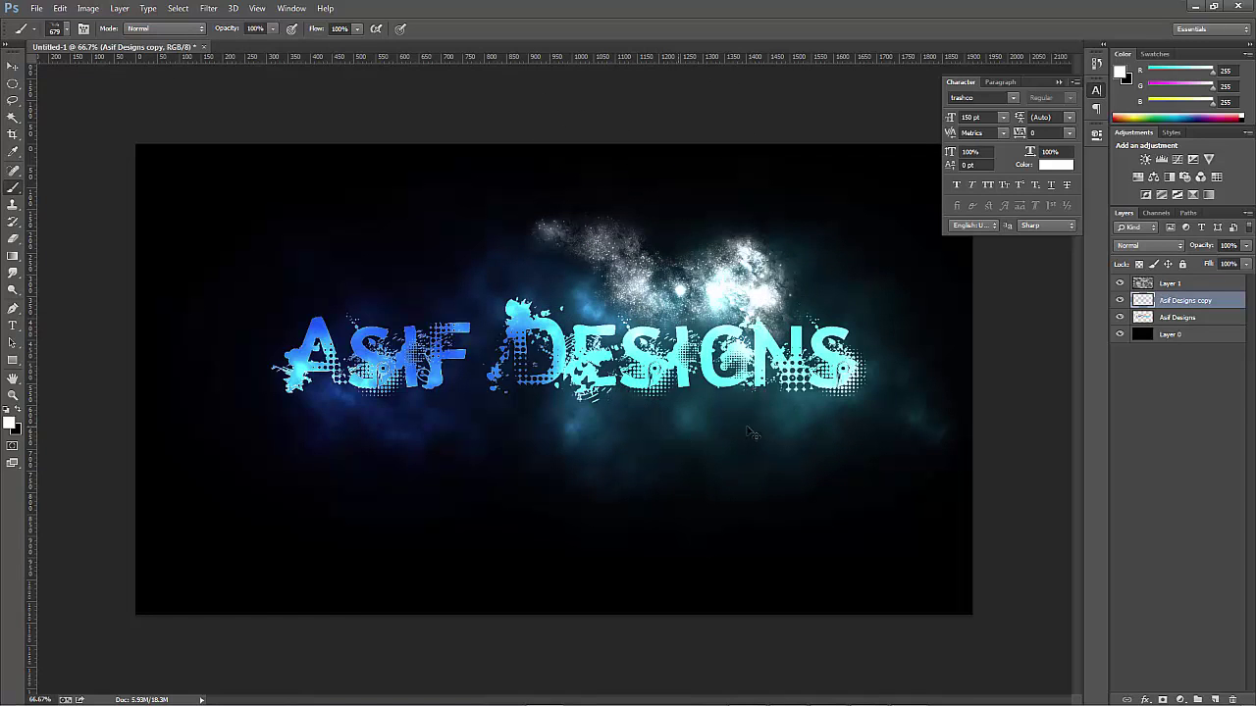
{"action": "key", "text": "ctrl+z"}
Stamp the 679 px particle brush on Layer 1 above the word Designs, below Asif and below the end of Designs
{"action": "left_click", "coordinate": [1161, 285]}
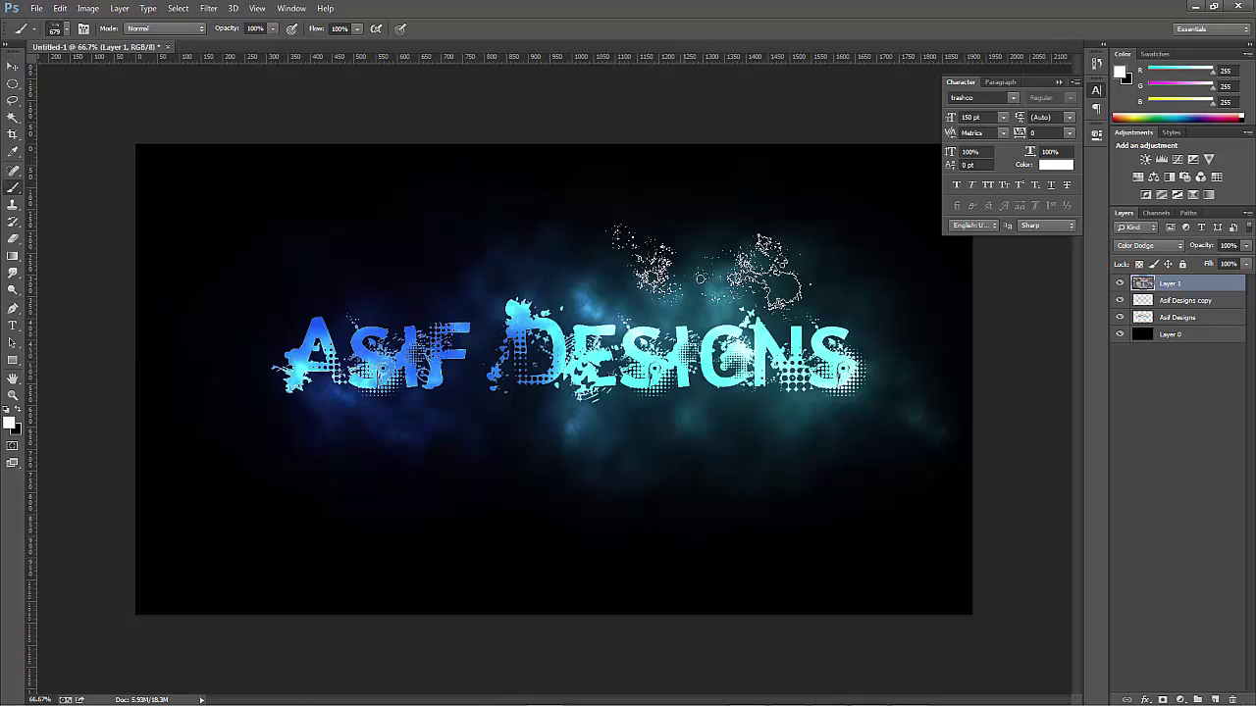
{"action": "left_click", "coordinate": [743, 274]}
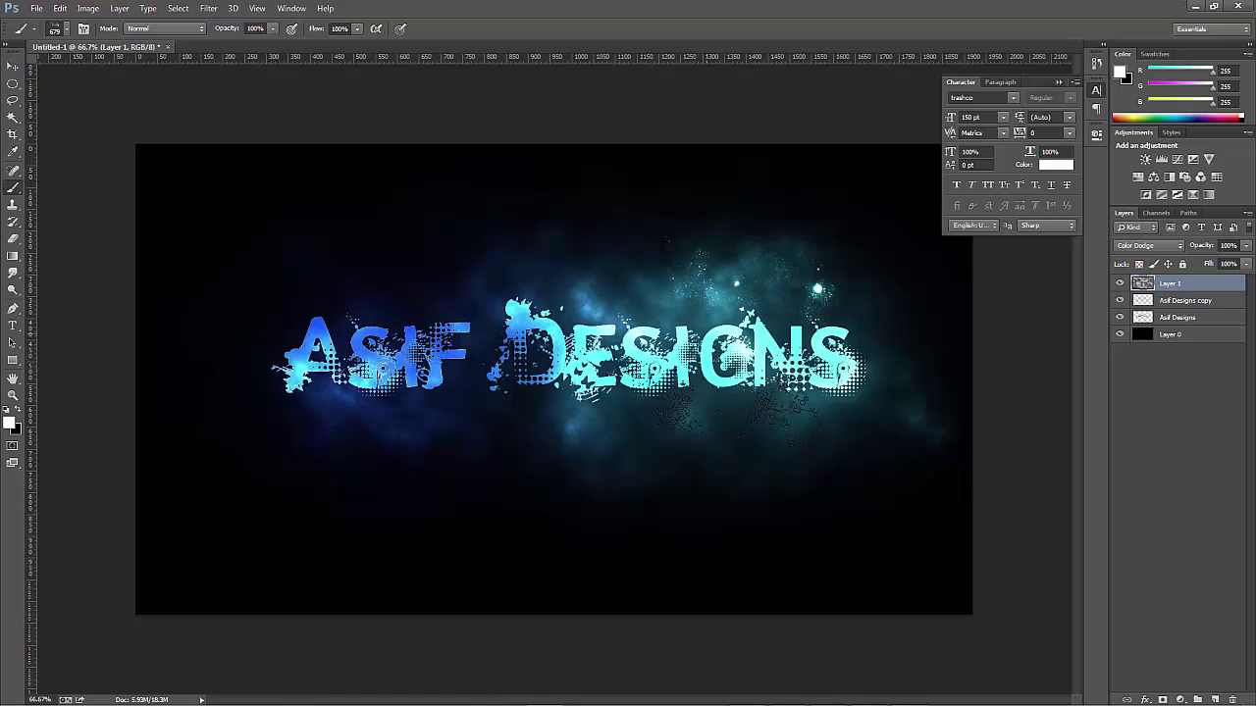
{"action": "left_click", "coordinate": [437, 449]}
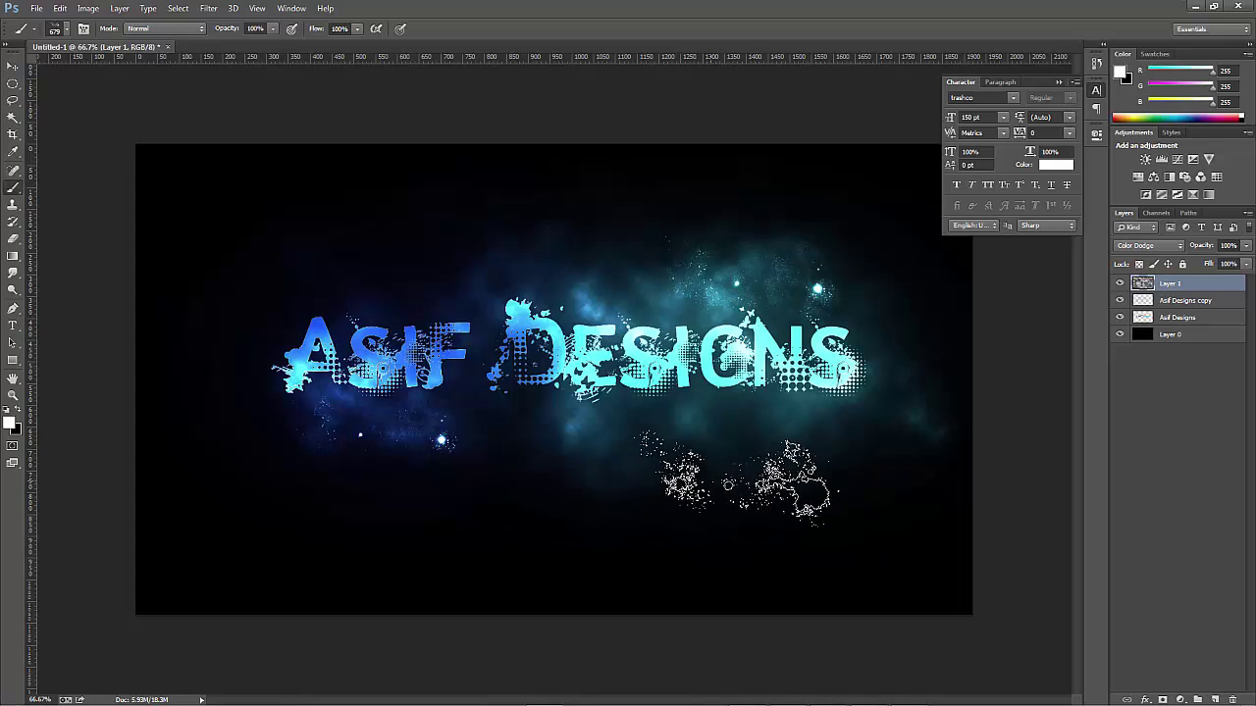
{"action": "left_click", "coordinate": [770, 488]}
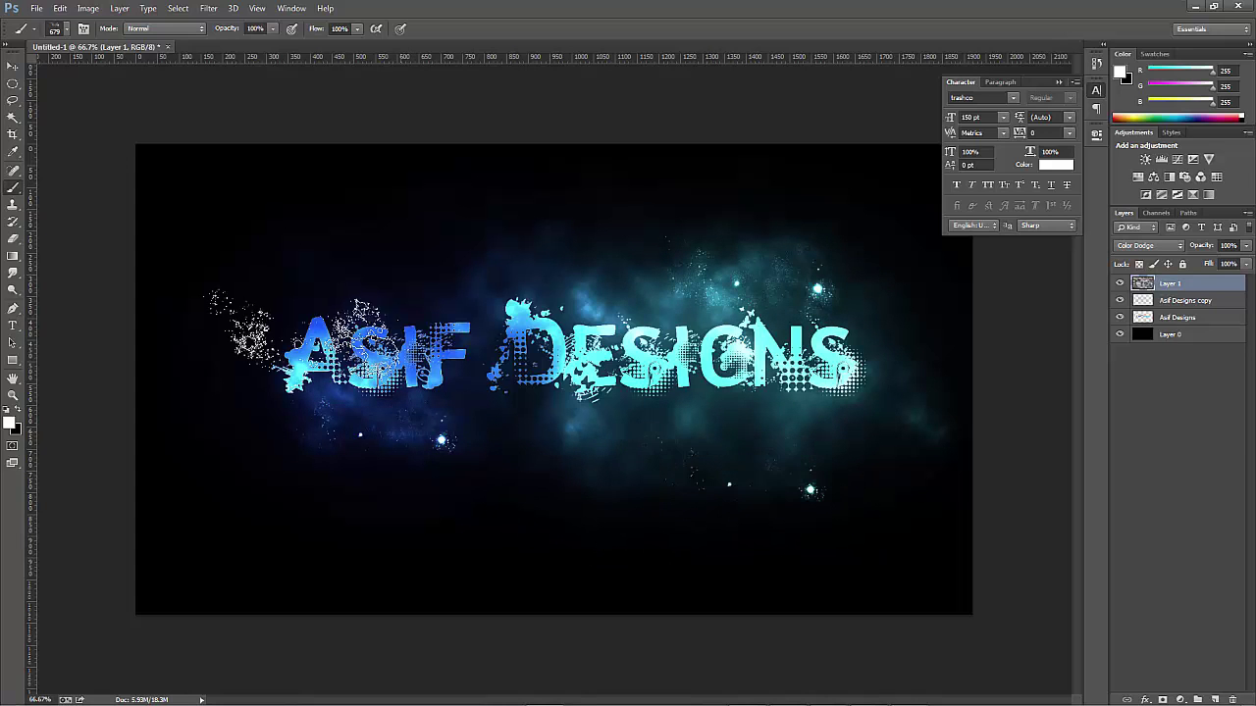
Choose the 550 px splatter brush, reduce it to 250 px and stamp highlights on Layer 1 at the F and the final S
{"action": "left_click", "coordinate": [63, 32]}
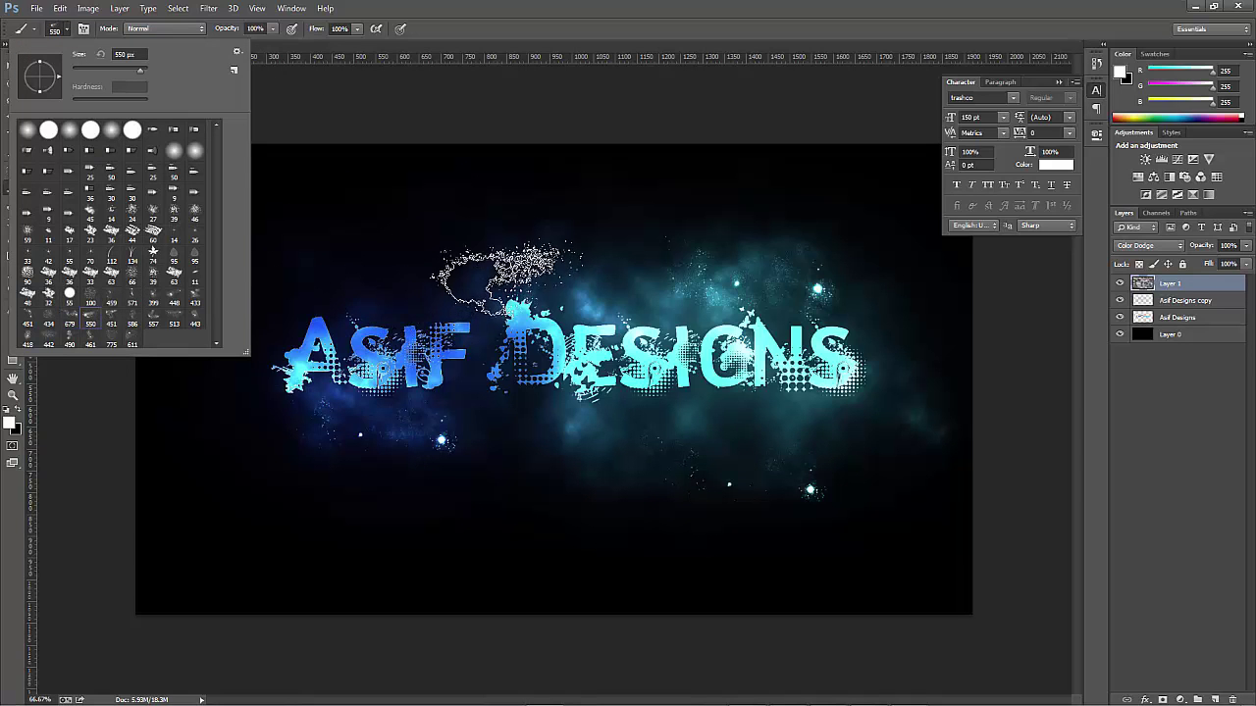
{"action": "left_click", "coordinate": [510, 56]}
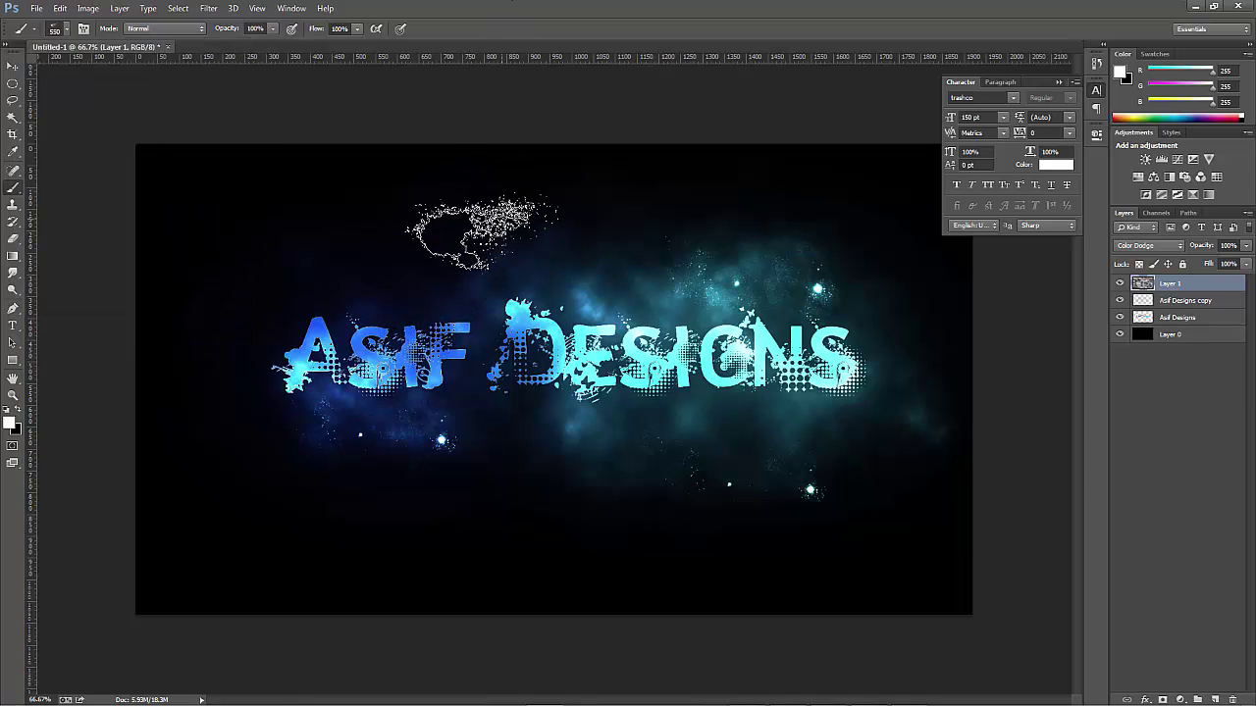
{"action": "key", "text": "bracketleft"}
{"action": "key", "text": "bracketleft"}
{"action": "key", "text": "bracketleft"}
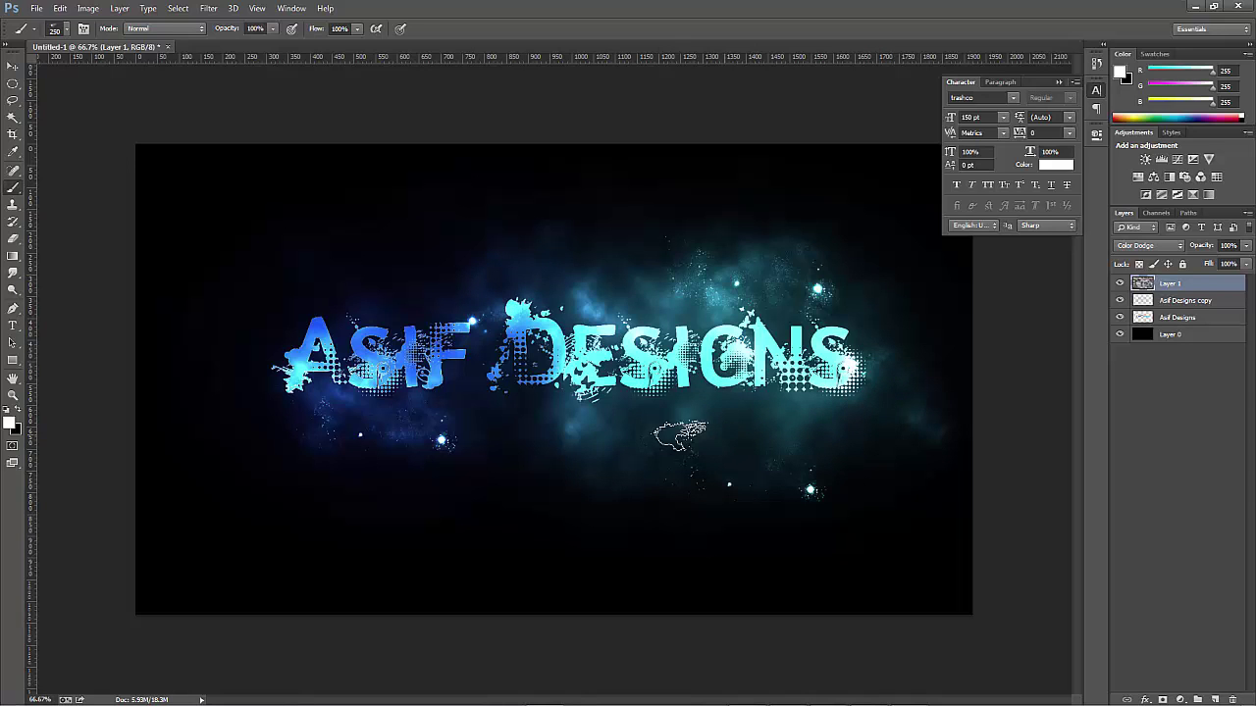
Switch to the 513 px particle brush tip for stamping on Layer 1 below the middle of the lettering
{"action": "left_click", "coordinate": [67, 29]}
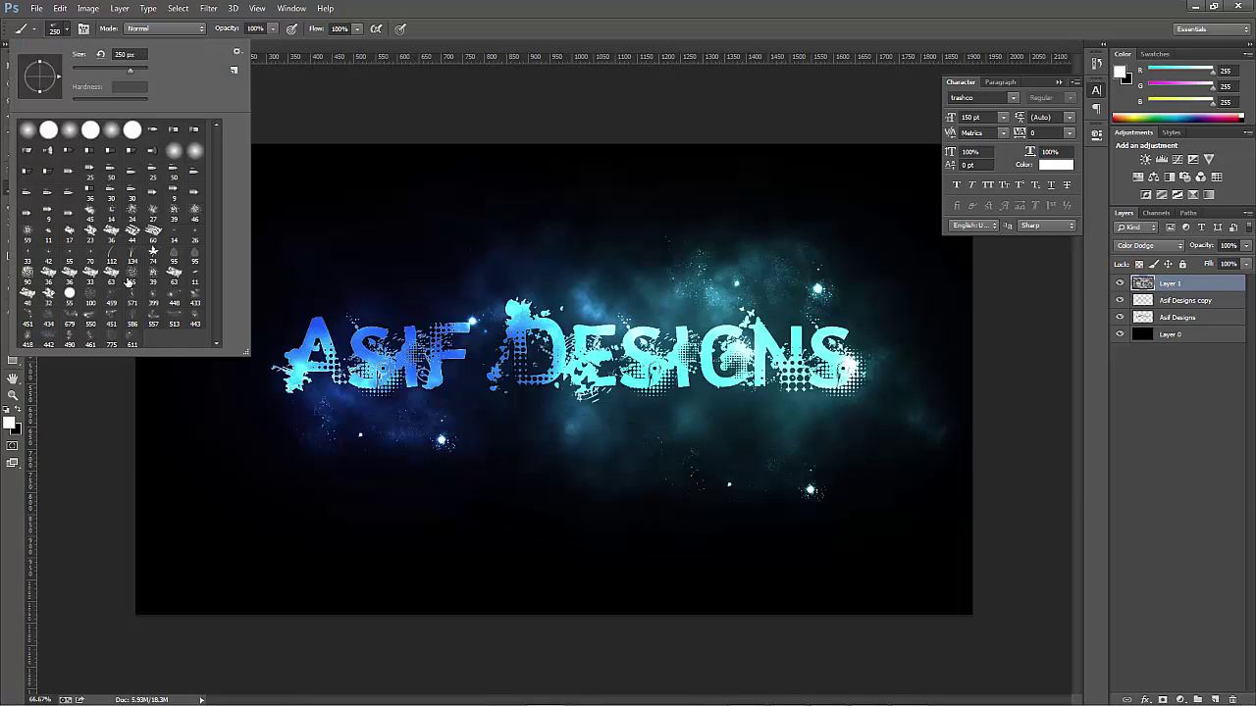
{"action": "left_click", "coordinate": [175, 320]}
{"action": "left_click", "coordinate": [628, 402]}
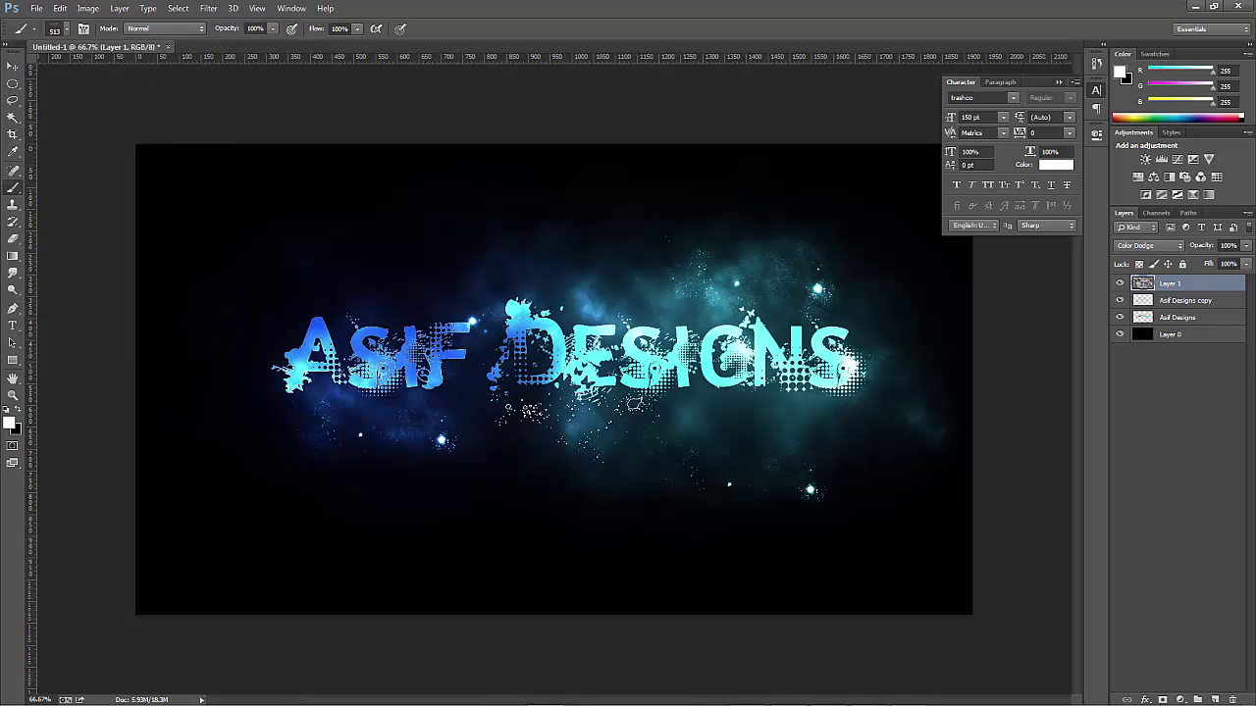